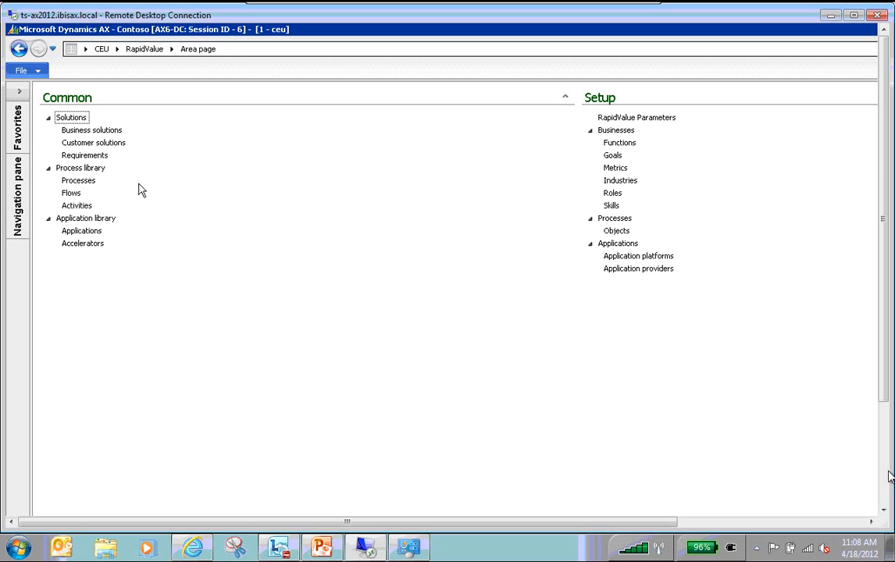
Open the Flows list of the process library, view its entries, and return to the RapidValue area page
left_click(72, 193)
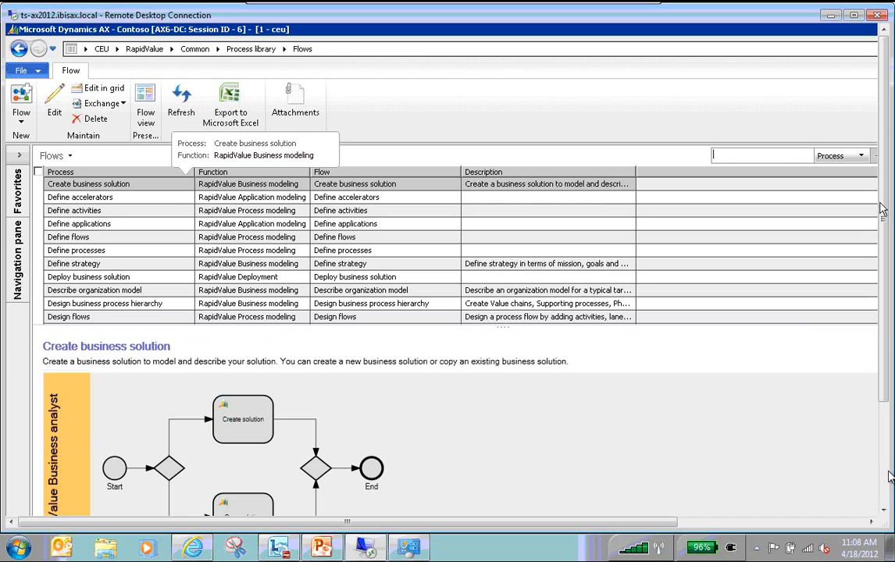
mouse_move(506, 525)
left_mouse_down()
mouse_move(540, 525)
mouse_move(492, 524)
left_mouse_up()
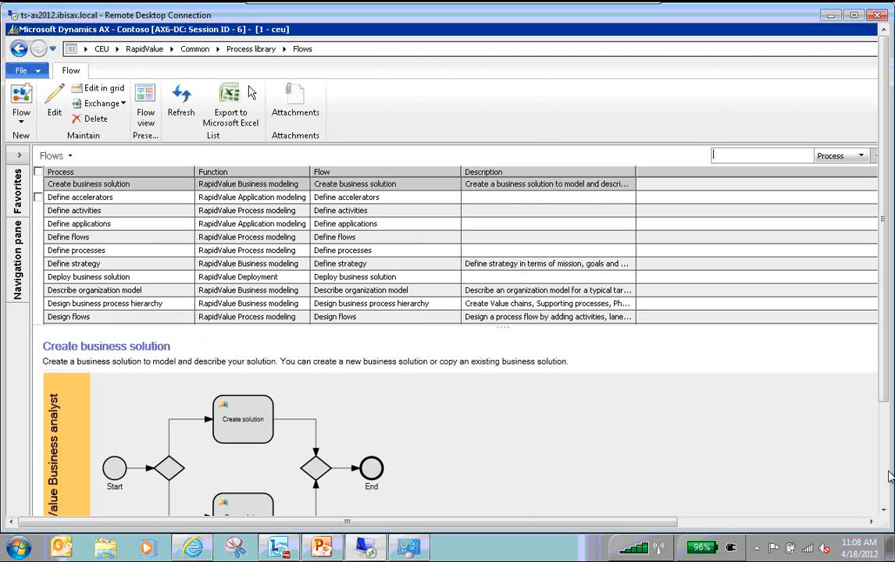
left_click(138, 53)
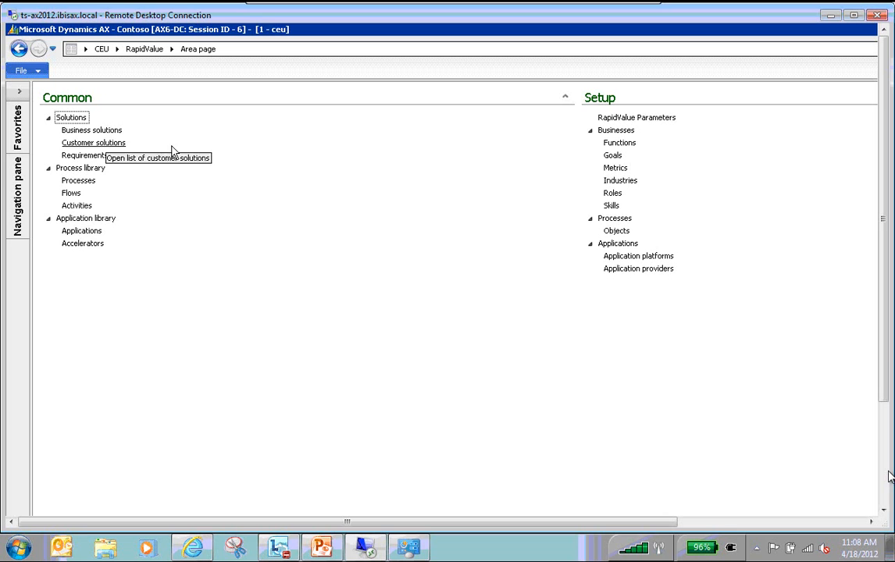
Open the AH Test Solution template from the business solutions list and maximize its solution view
left_click(101, 129)
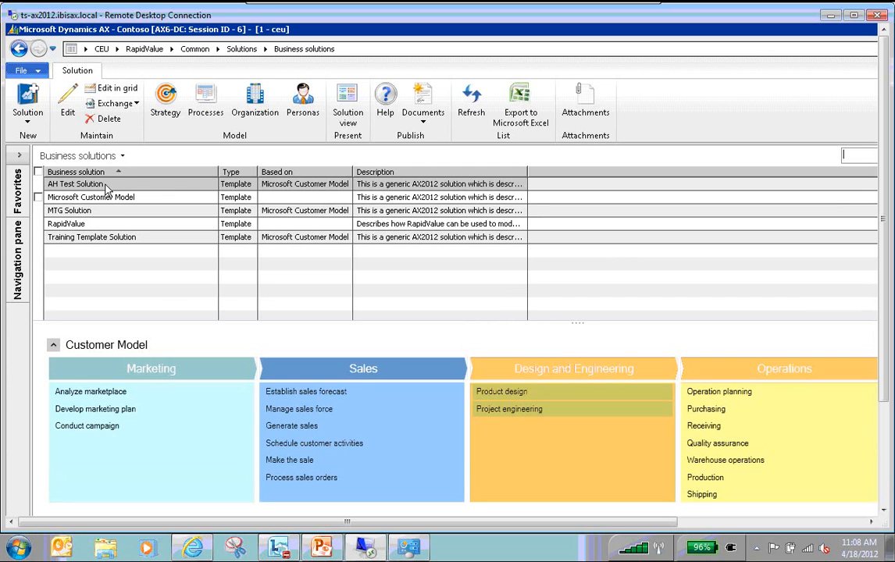
double_click(124, 183)
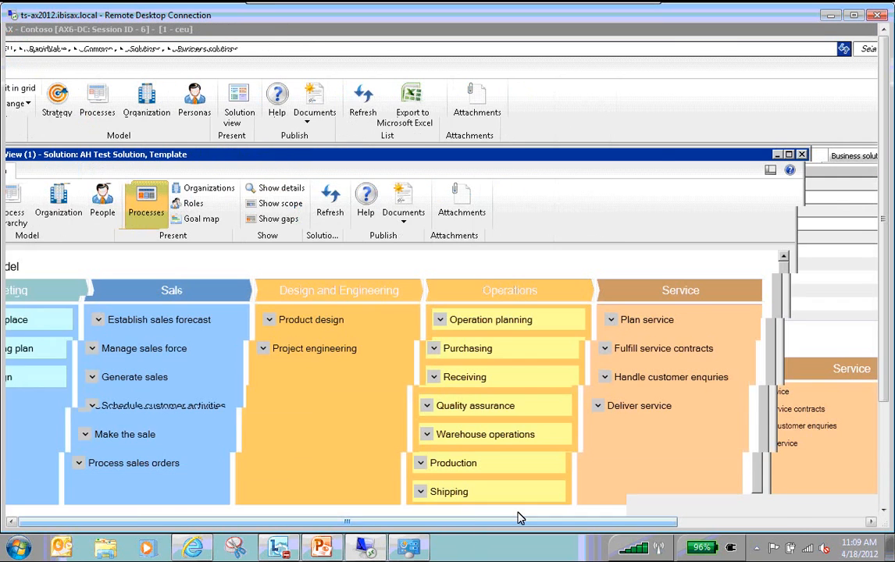
left_click_drag(518, 519, 637, 521)
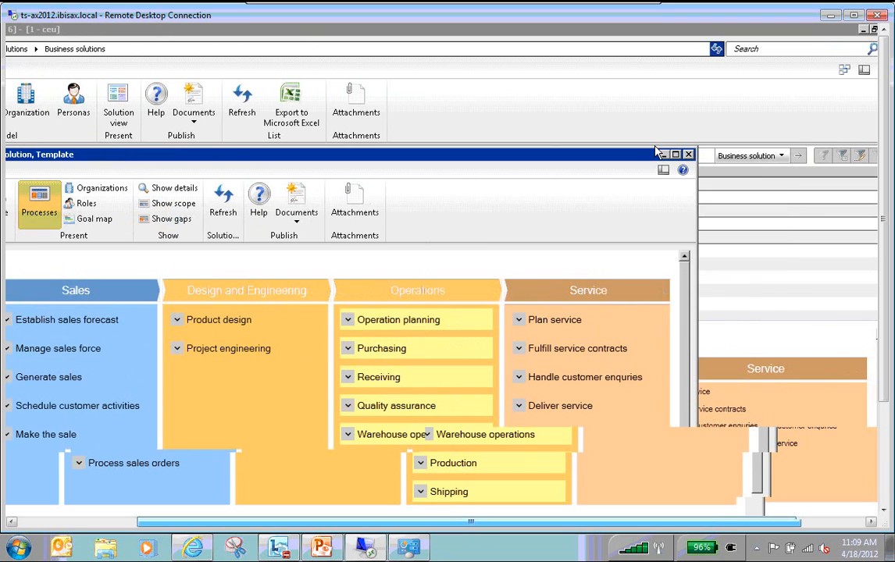
left_click(676, 154)
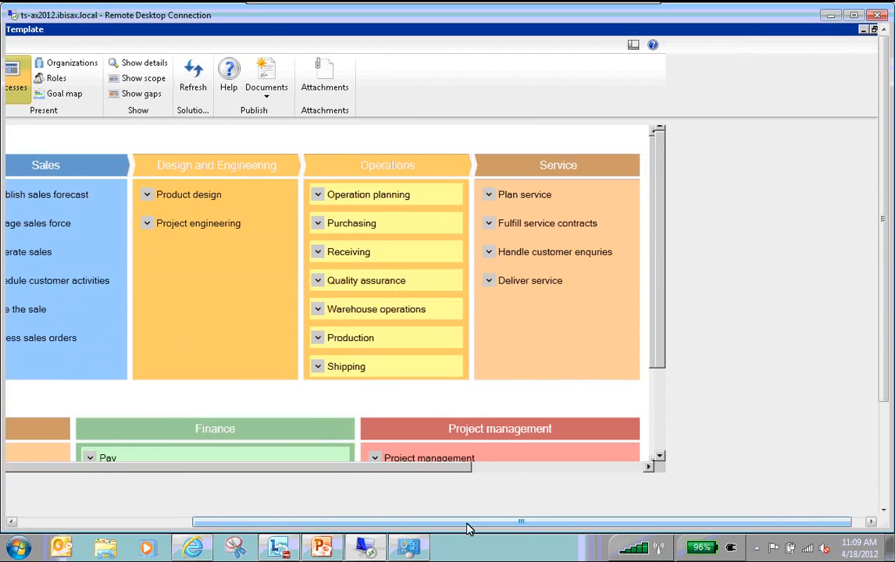
left_click_drag(470, 523, 255, 520)
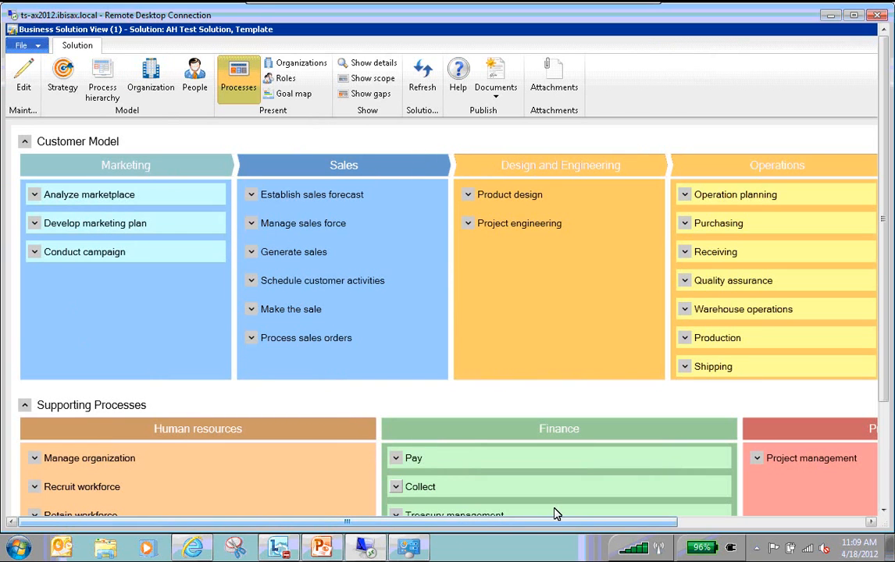
Look across the customer model and expand Analyze marketplace under Marketing to view the activities of Perform internal analysis
scroll(556, 514, "right", 3)
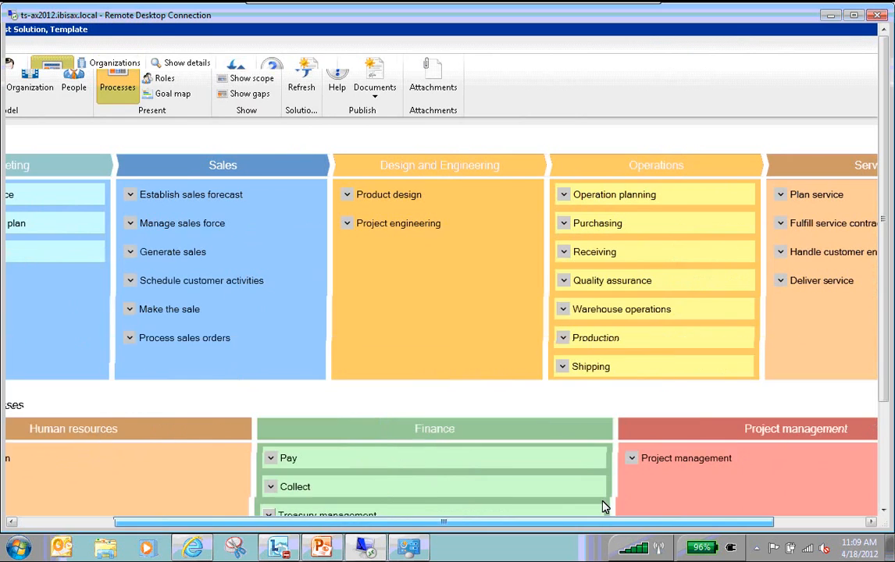
scroll(602, 506, "left", 3)
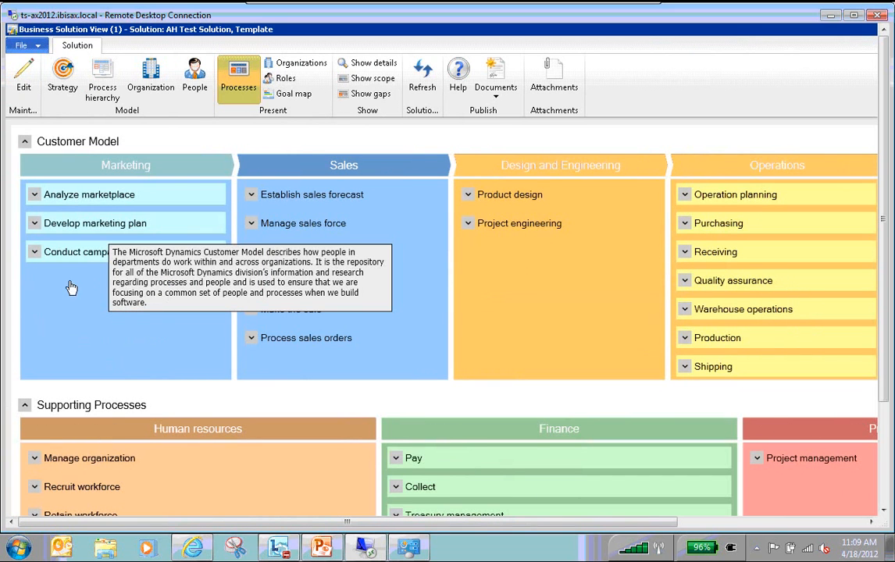
left_click(35, 196)
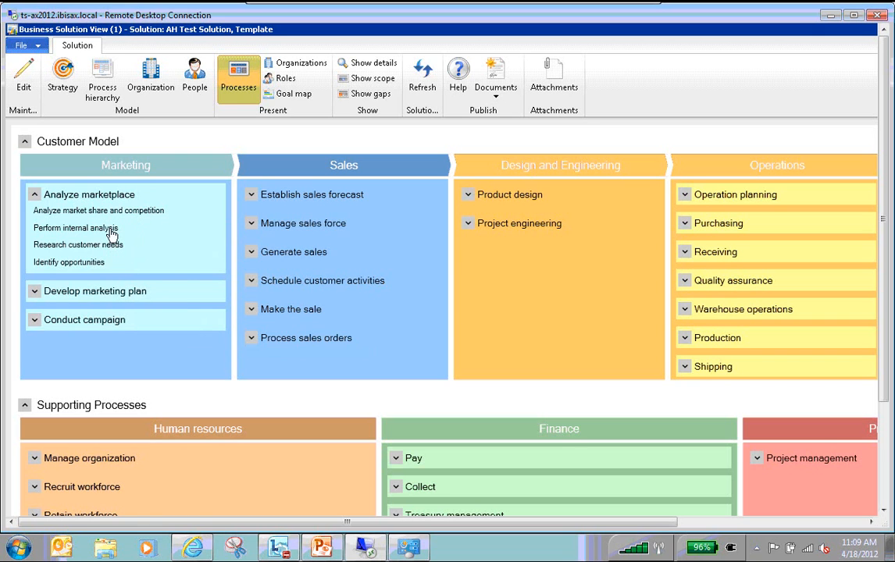
mouse_move(110, 230)
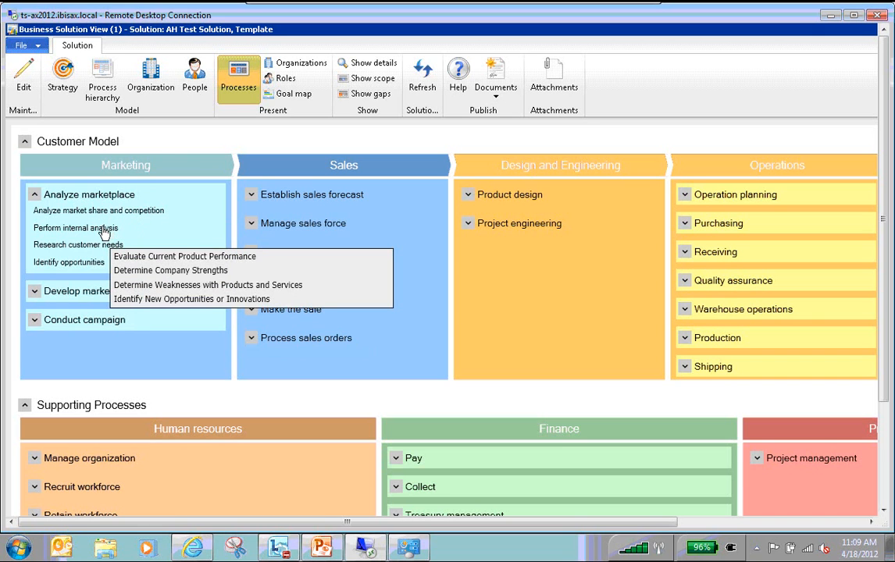
mouse_move(144, 151)
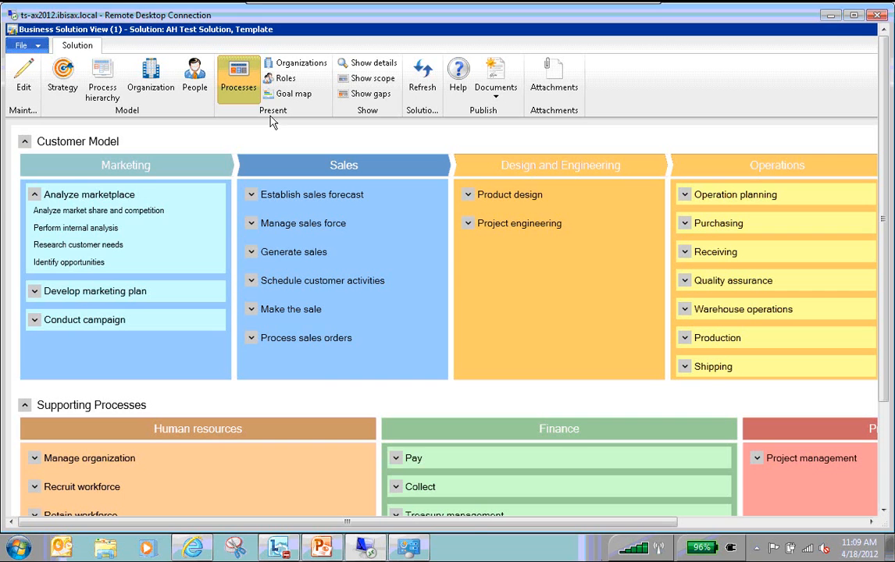
Close the AH Test Solution view and return to the business solutions list
left_click_drag(504, 528, 793, 424)
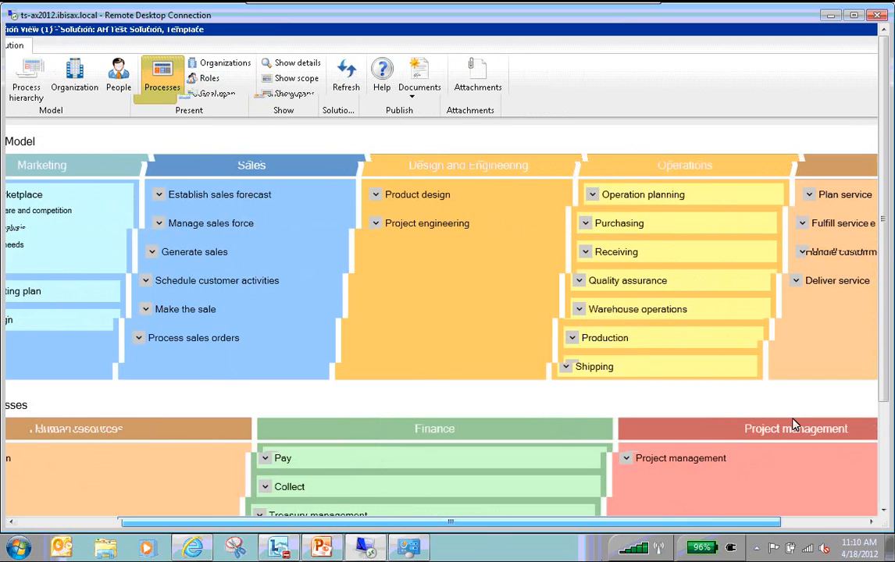
left_click_drag(890, 383, 835, 461)
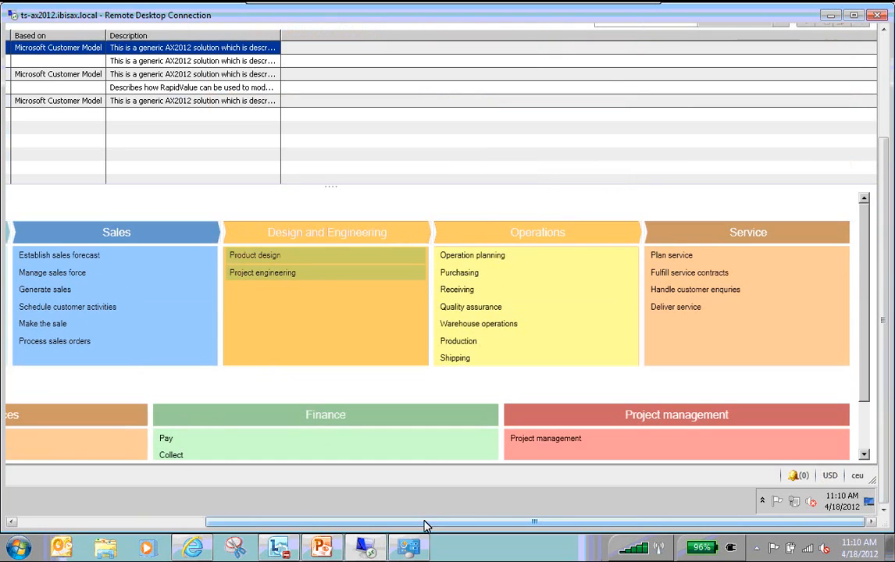
left_click_drag(463, 527, 276, 512)
left_click_drag(883, 268, 881, 164)
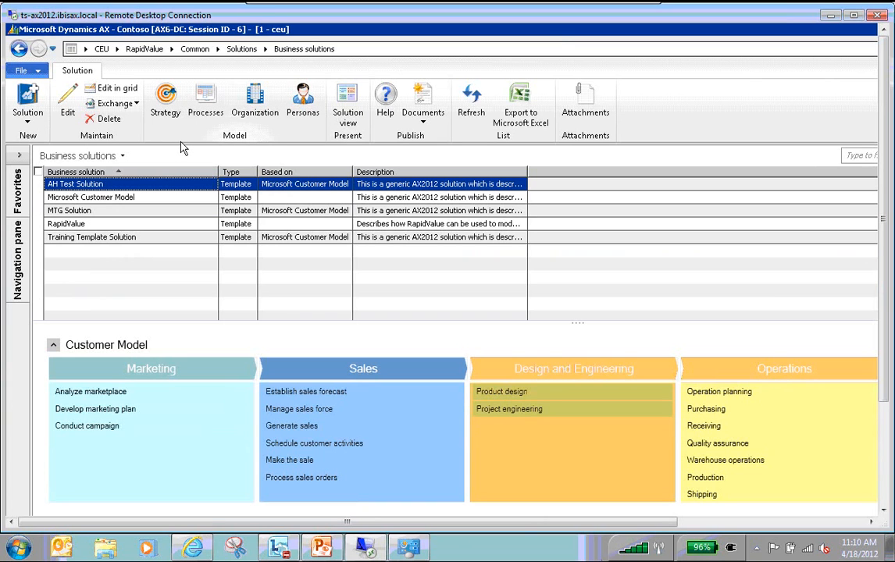
Select the Microsoft Customer Model template, then leave the business solutions for the customer solutions list
left_click(120, 196)
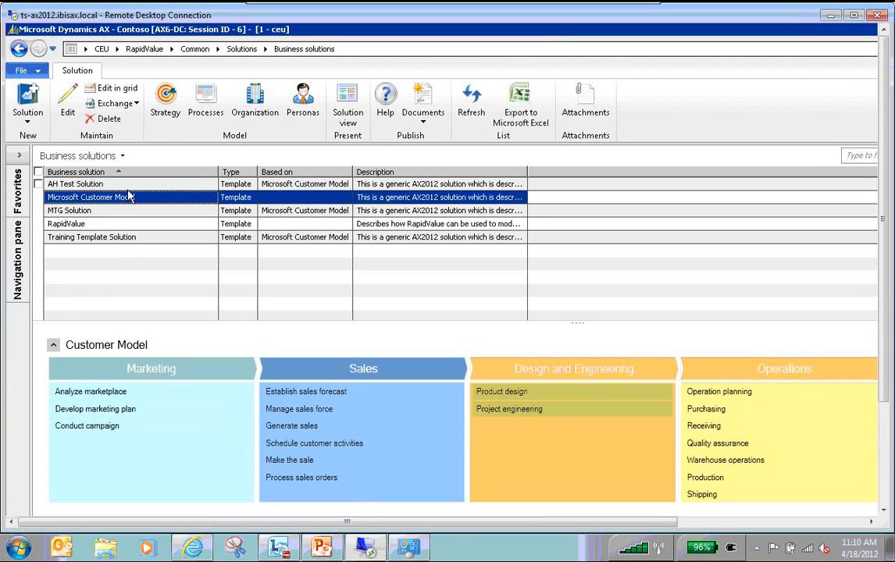
left_click(141, 49)
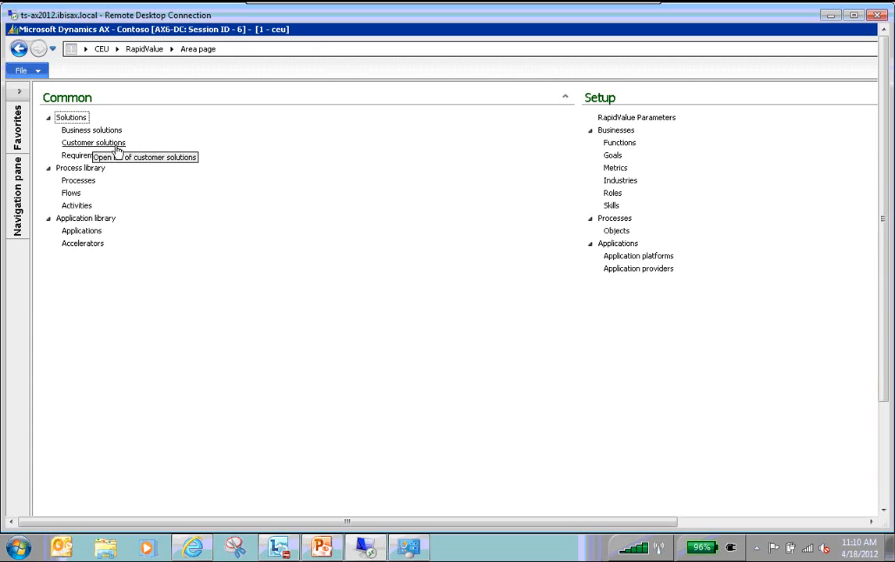
left_click(121, 143)
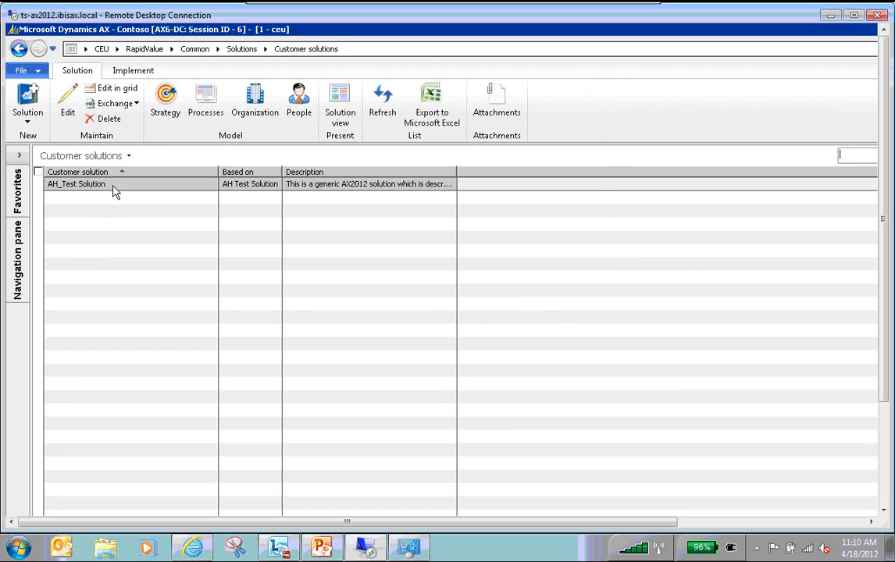
Open the business strategy of the AH_Test Solution customer solution and maximize its window
left_click(113, 188)
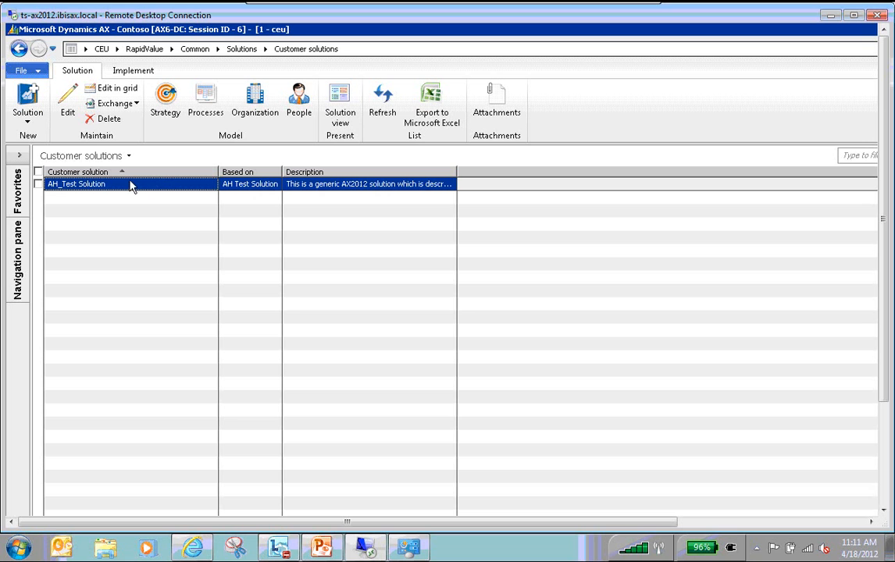
left_click(166, 102)
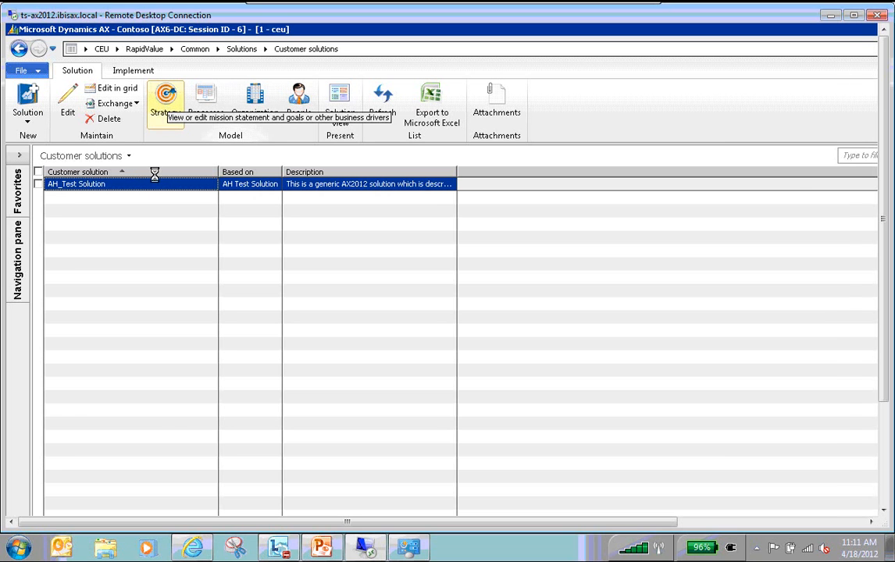
left_click_drag(295, 40, 271, 39)
double_click(271, 45)
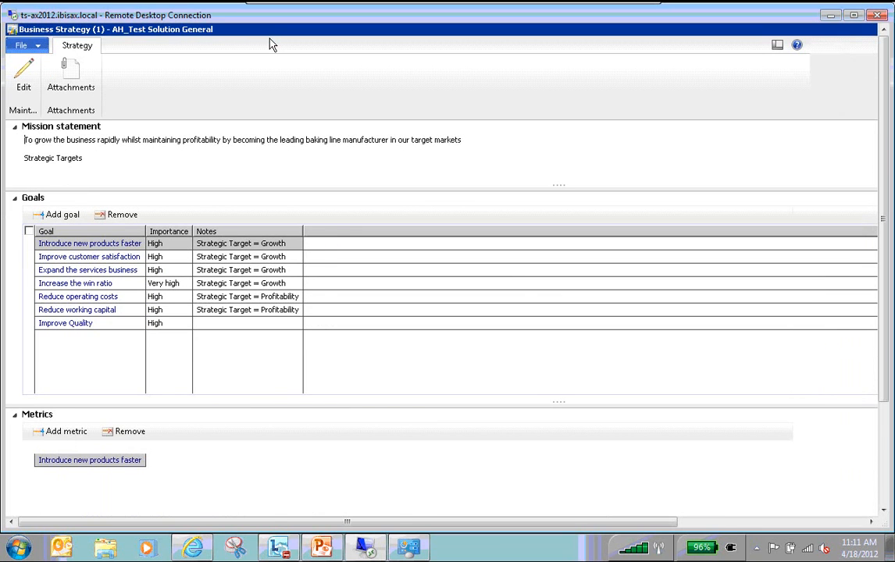
Select the Increase the win ratio goal and inspect its Win Ratio metric's definition and reference details
left_click(174, 283)
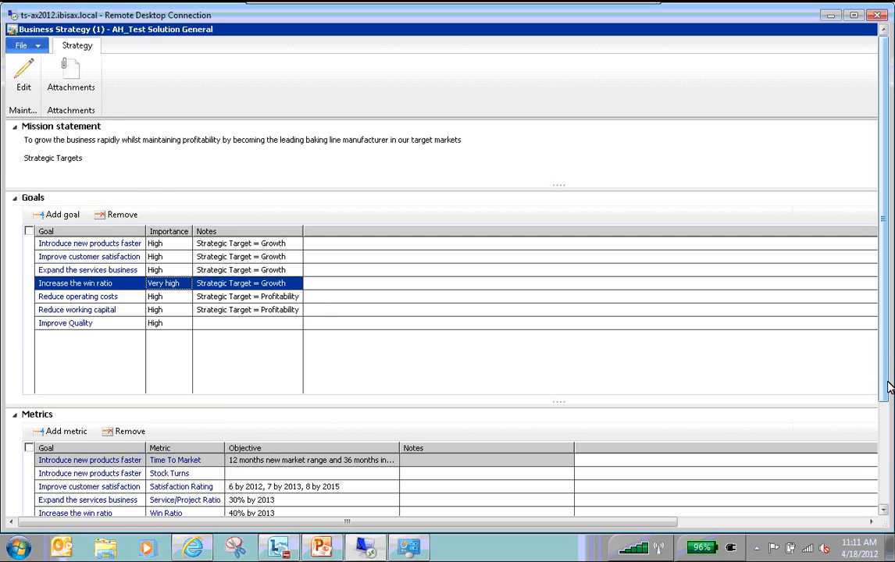
scroll(889, 388, "down", 2)
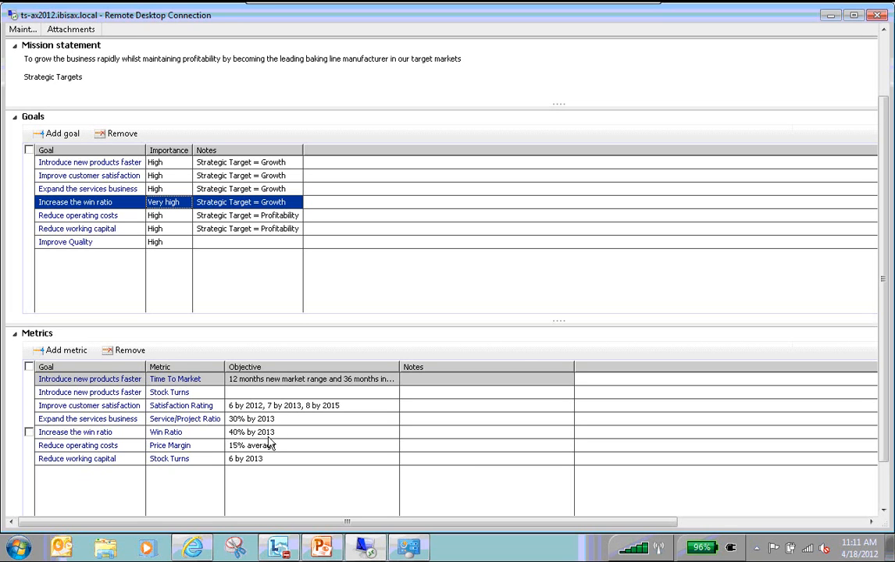
left_click(168, 434)
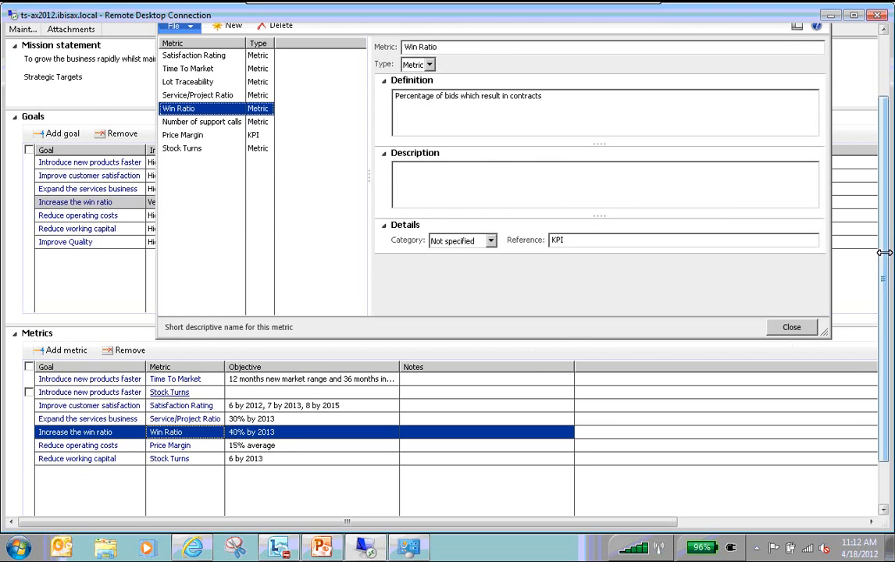
scroll(883, 215, "up", 3)
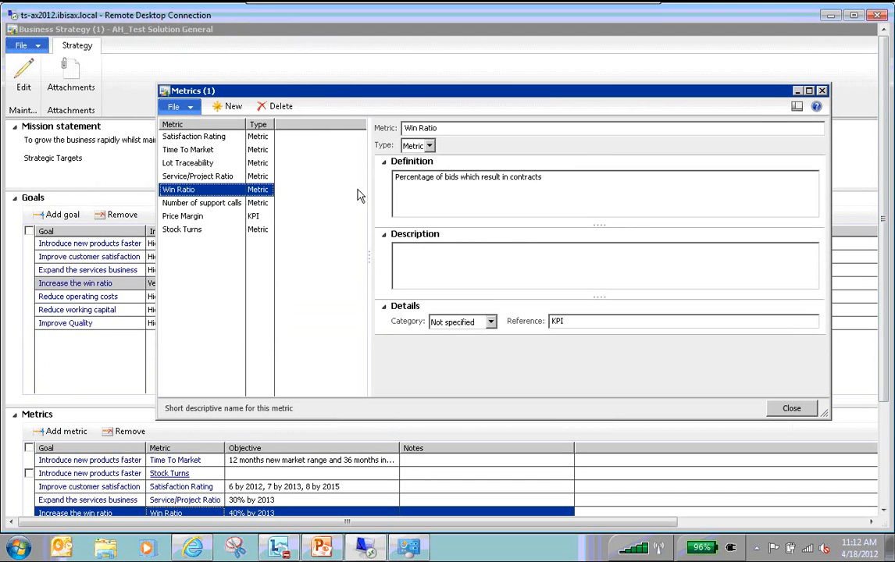
left_click(545, 181)
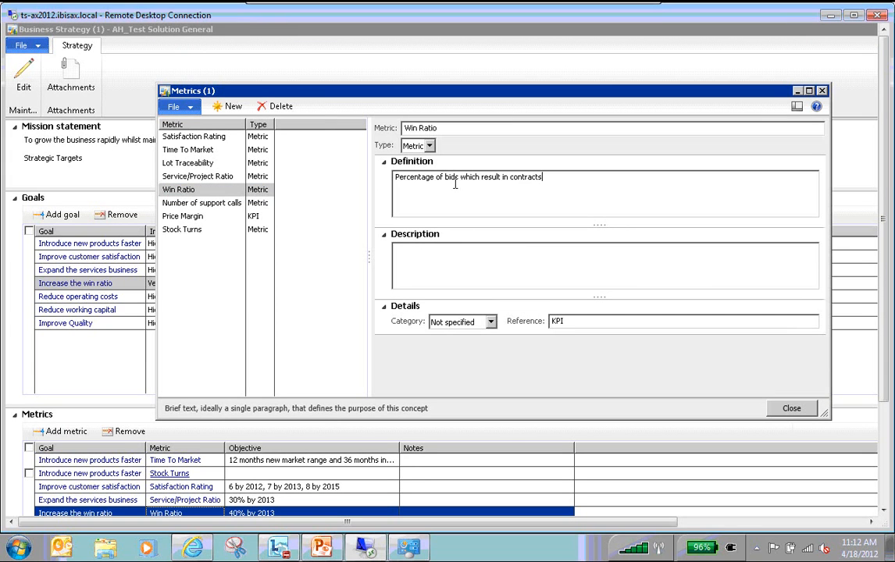
left_click(595, 321)
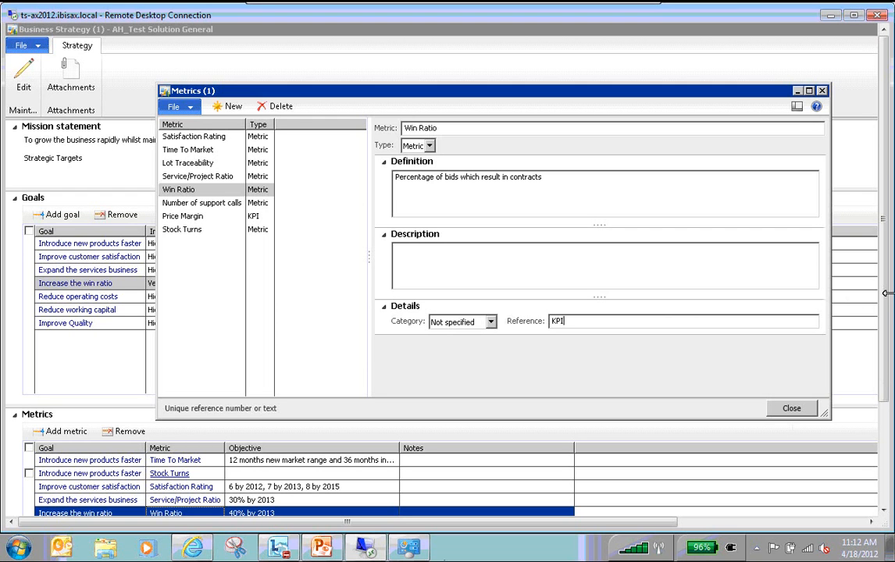
Close the metric details and the business strategy, returning to the customer solutions list
key("Escape")
left_click_drag(884, 393, 883, 500)
left_click_drag(578, 522, 816, 519)
left_click(838, 480)
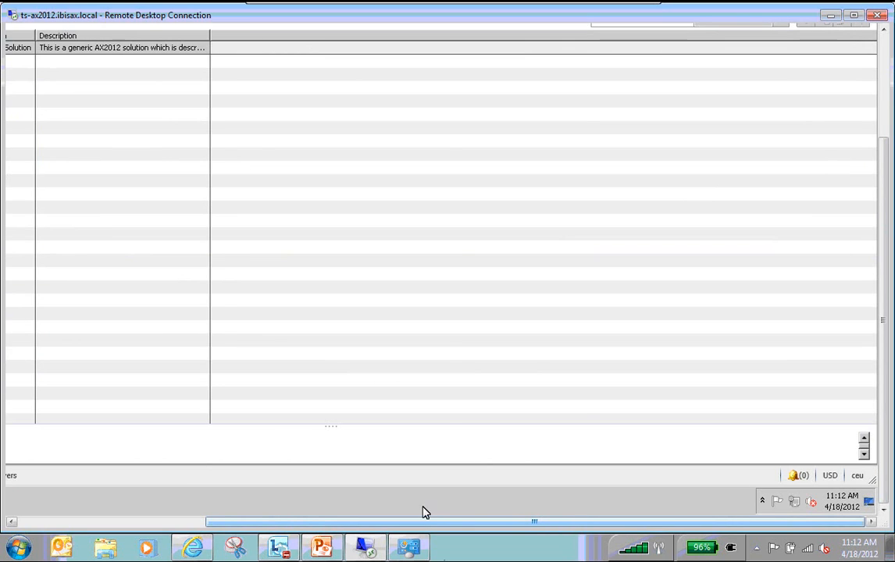
left_click_drag(422, 522, 235, 522)
left_click_drag(885, 297, 180, 120)
Open the AH_Test Solution's organization model, view the positions of the Operations and Sales departments, and close it
left_click(144, 184)
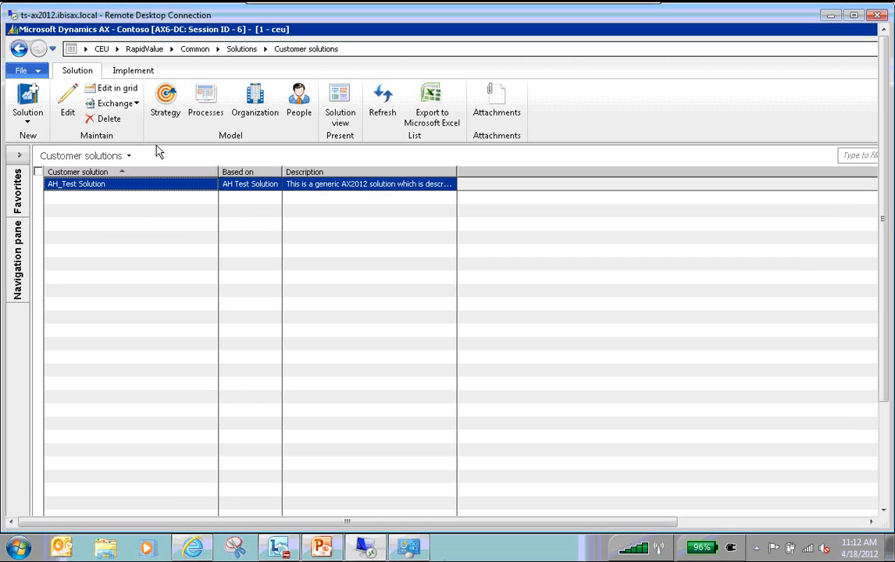
left_click(257, 100)
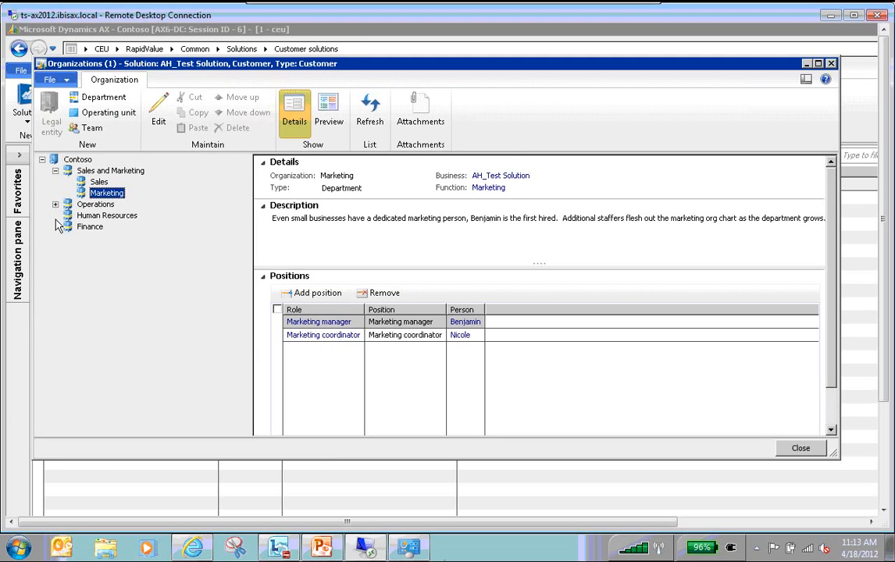
left_click(56, 204)
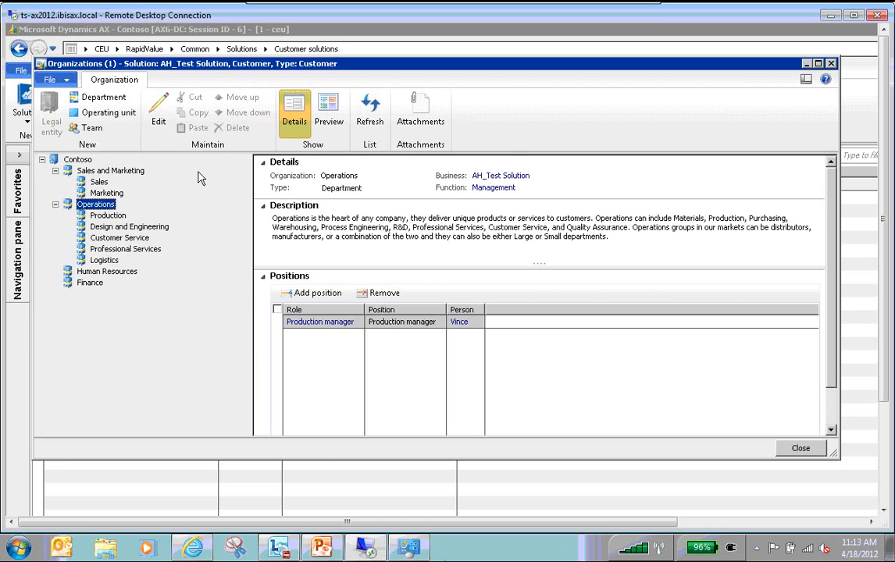
left_click(100, 183)
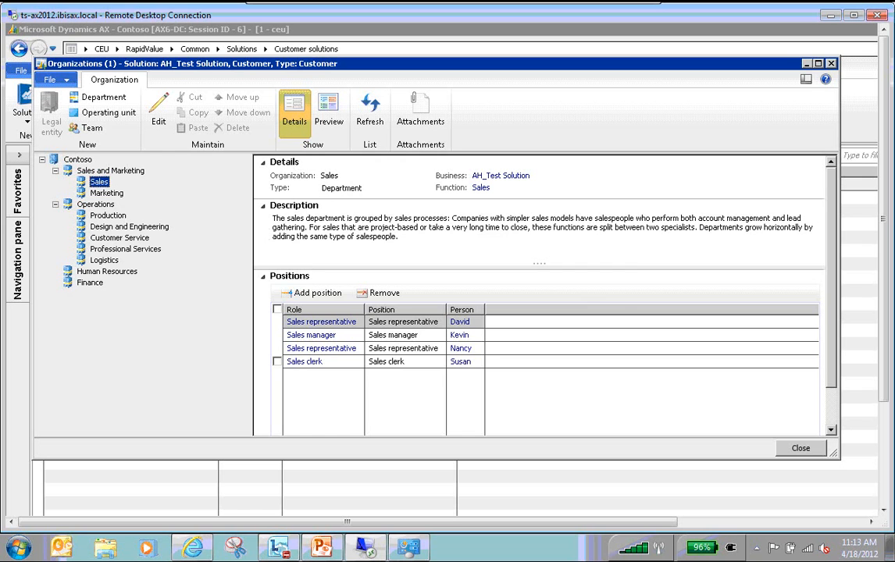
left_click(801, 447)
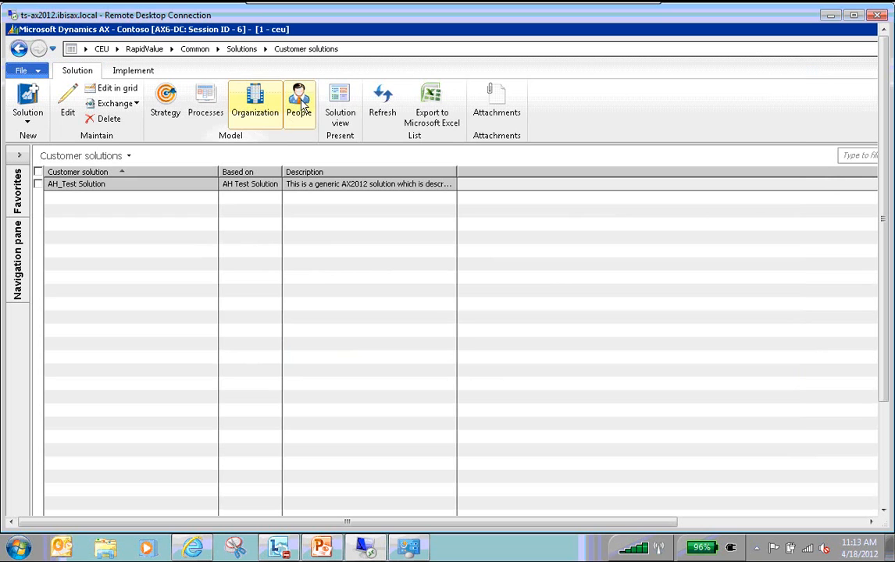
Open the solution view of the AH_Test Solution customer solution
left_click(342, 100)
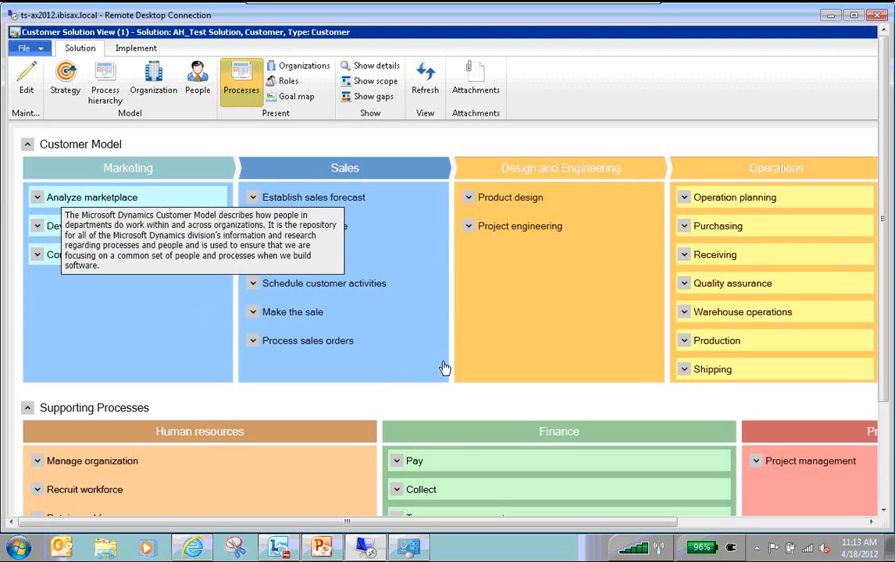
Expand the Make the sale group under Sales and open the flow of its Offer solution to customer process
left_click(253, 314)
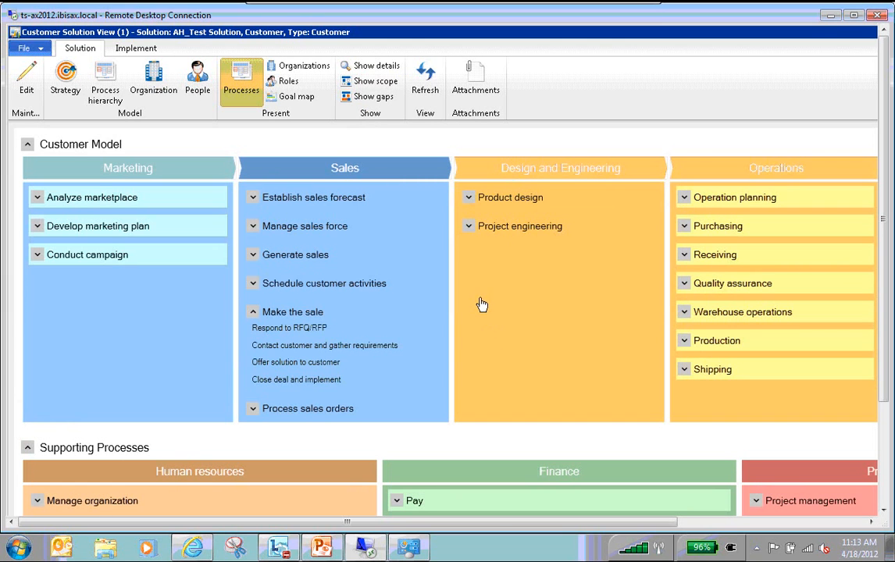
mouse_move(314, 372)
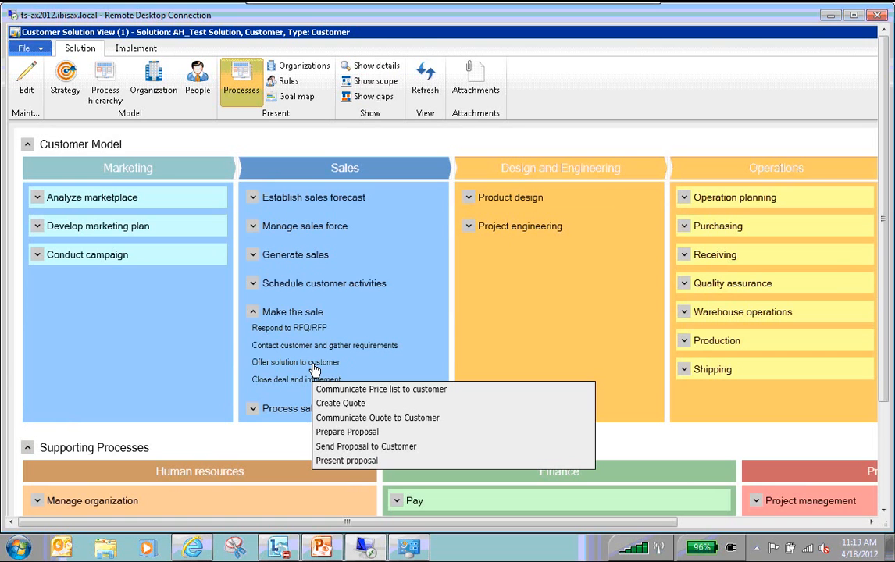
left_click(313, 365)
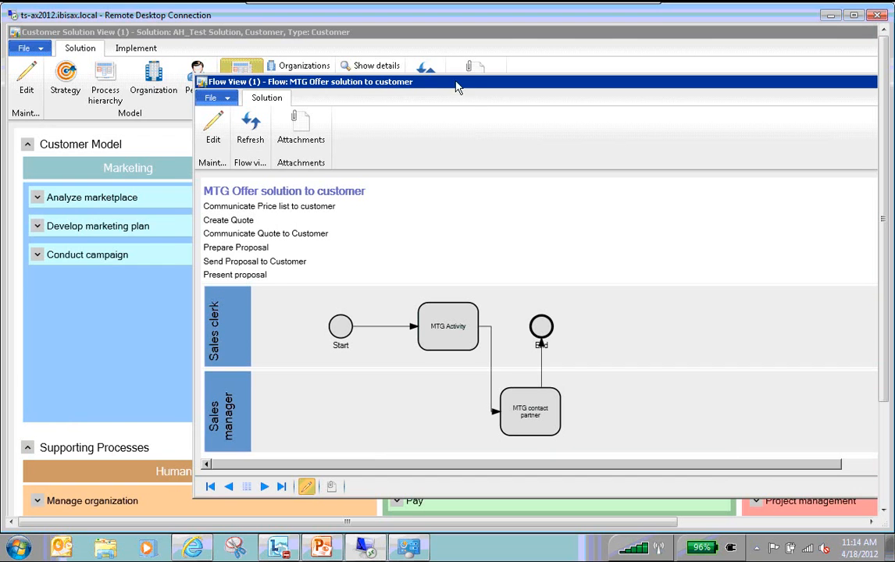
left_click_drag(349, 81, 298, 79)
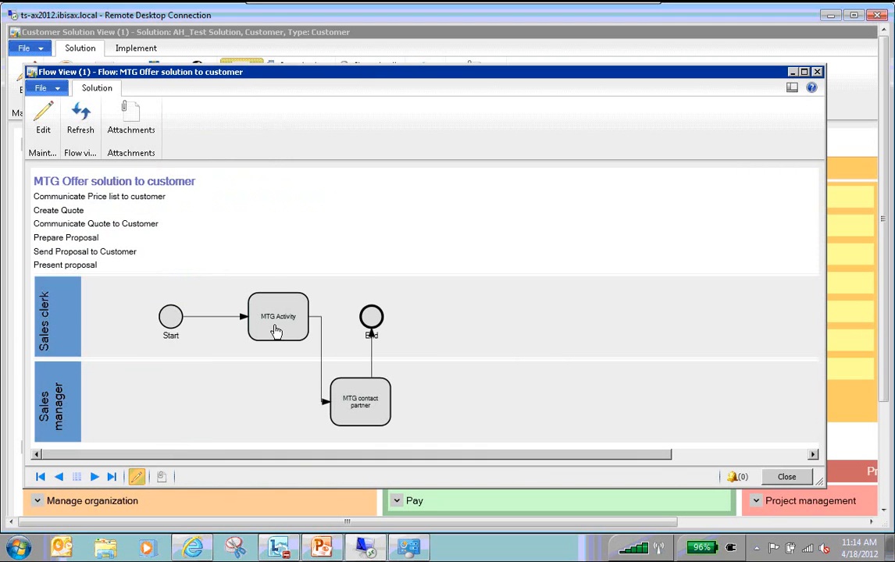
Open the MTG Activity of the Sales clerk in the flow and show the preview of its procedure
mouse_move(275, 332)
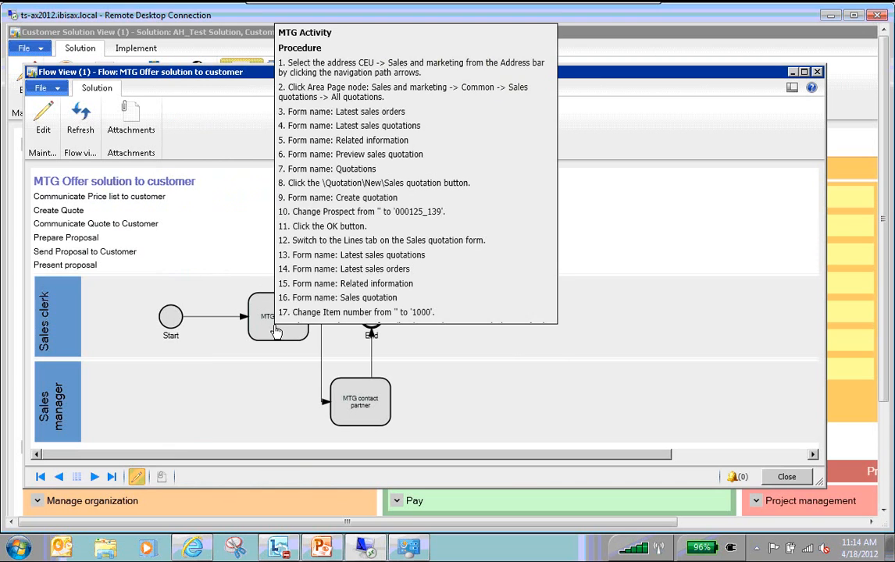
double_click(274, 326)
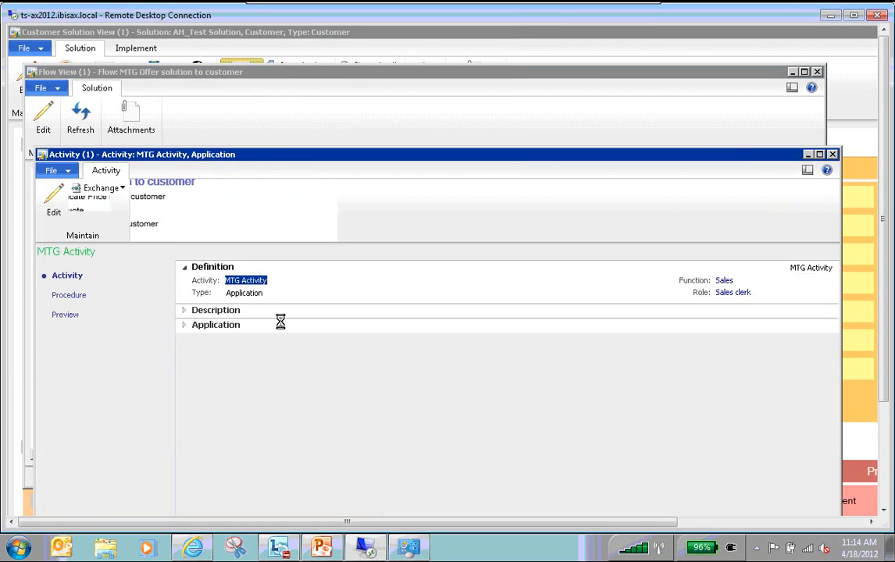
left_click(63, 317)
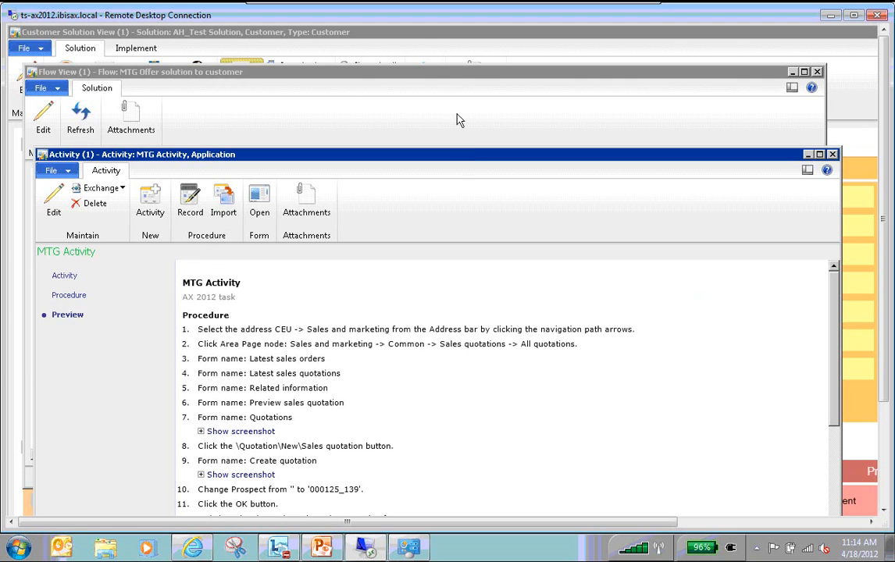
left_click_drag(464, 154, 445, 45)
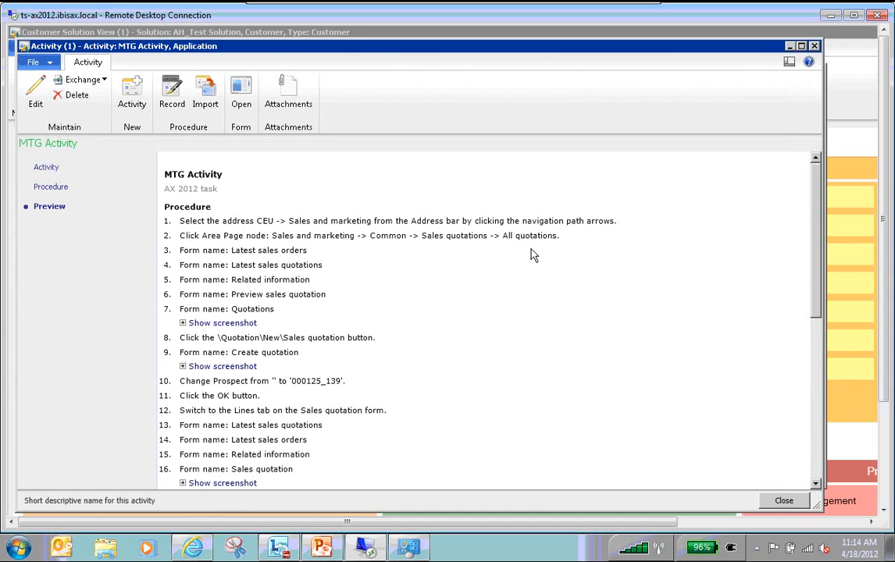
Review the screenshots of the Quotations, Create quotation and Sales quotation forms in the procedure, and close the activity and its flow
left_click(186, 325)
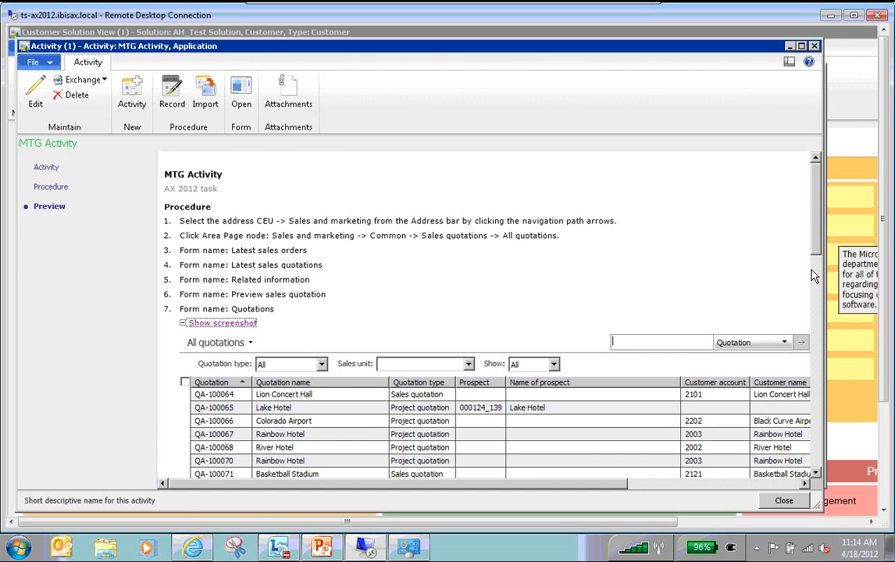
scroll(812, 276, "down", 5)
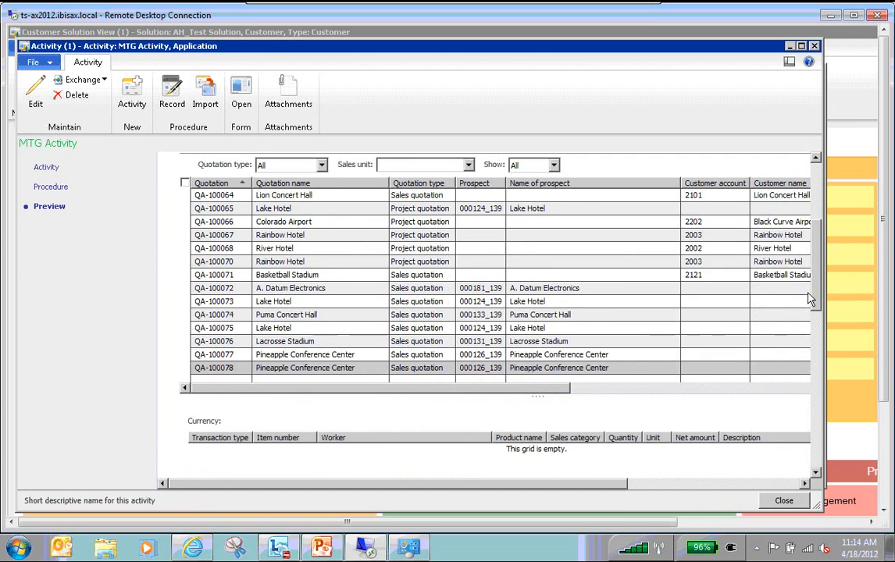
scroll(810, 299, "down", 4)
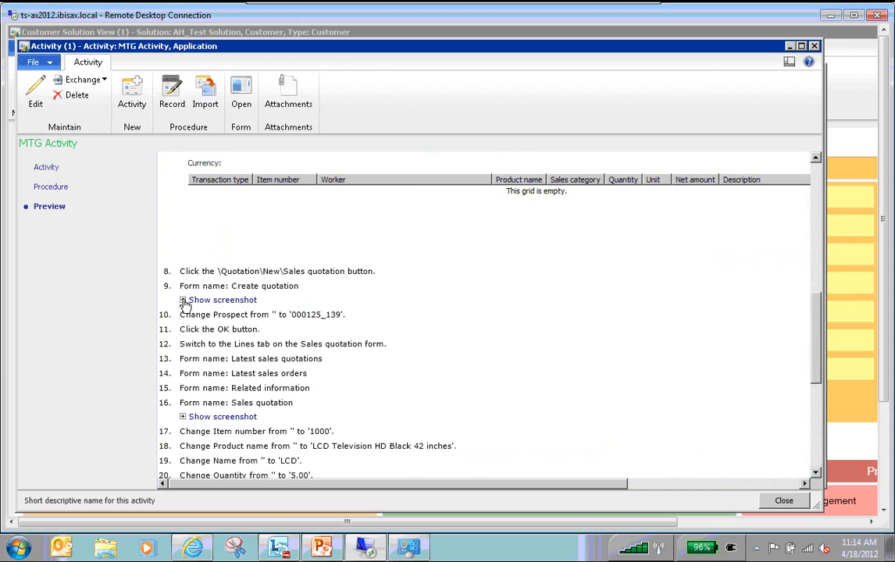
left_click(184, 301)
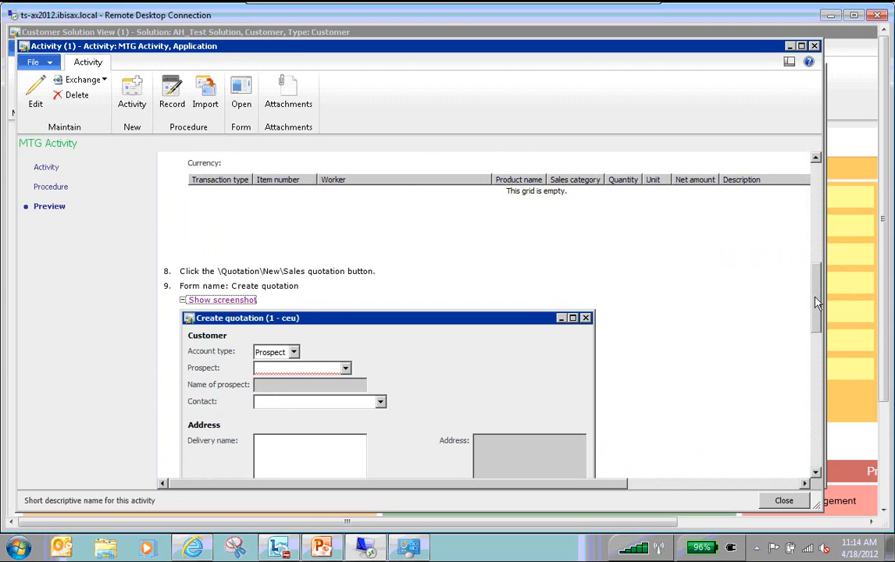
left_click_drag(814, 306, 812, 374)
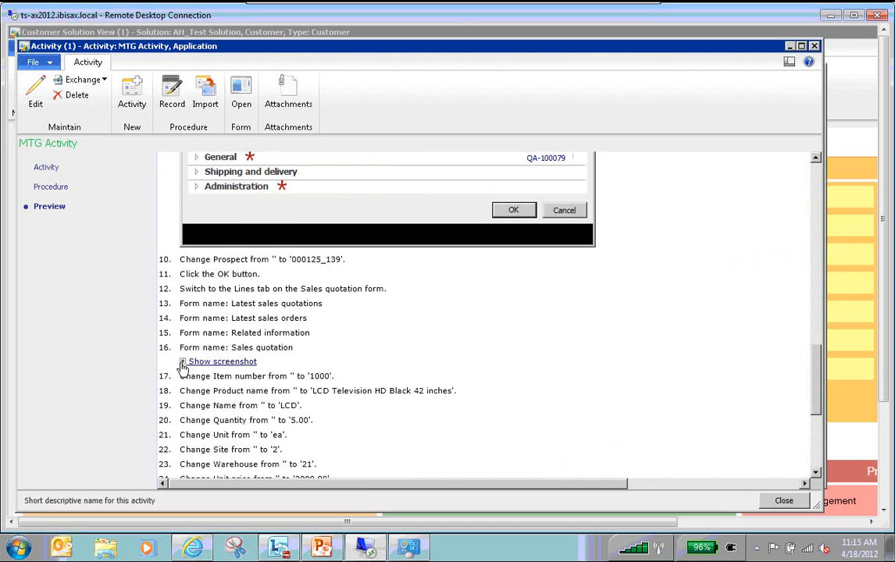
left_click(182, 363)
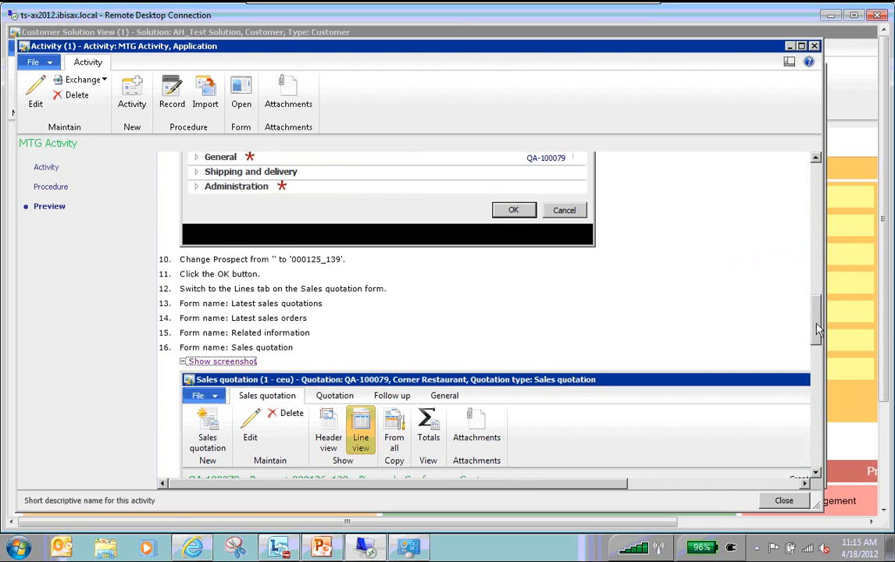
scroll(808, 364, "down", 10)
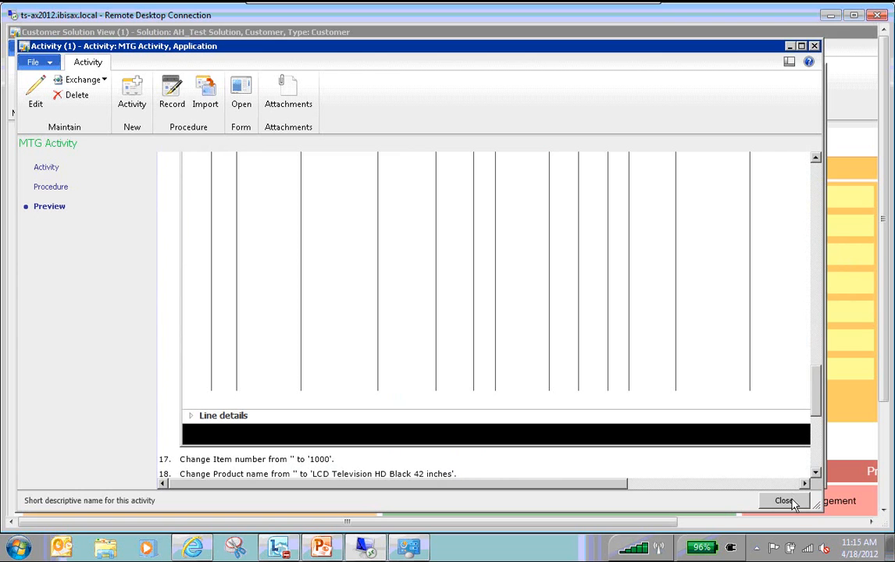
left_click(784, 501)
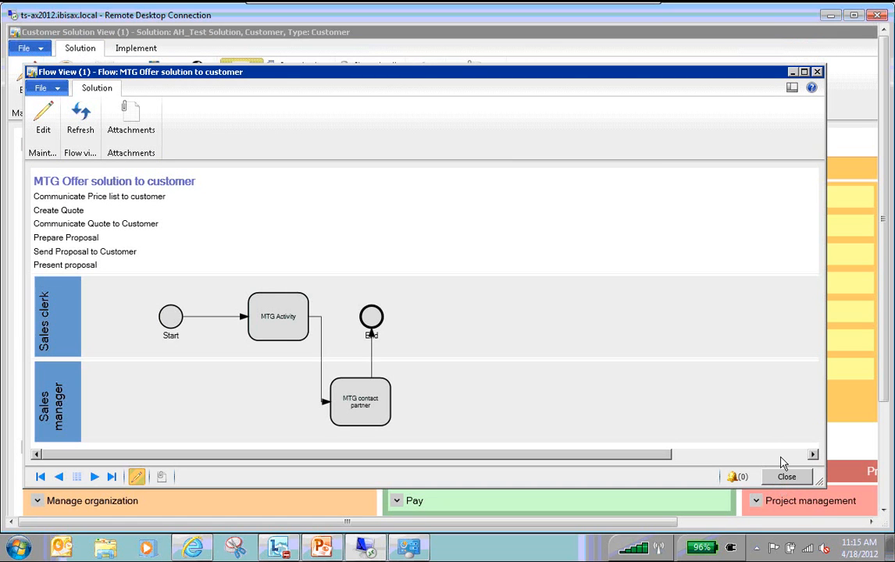
left_click(784, 479)
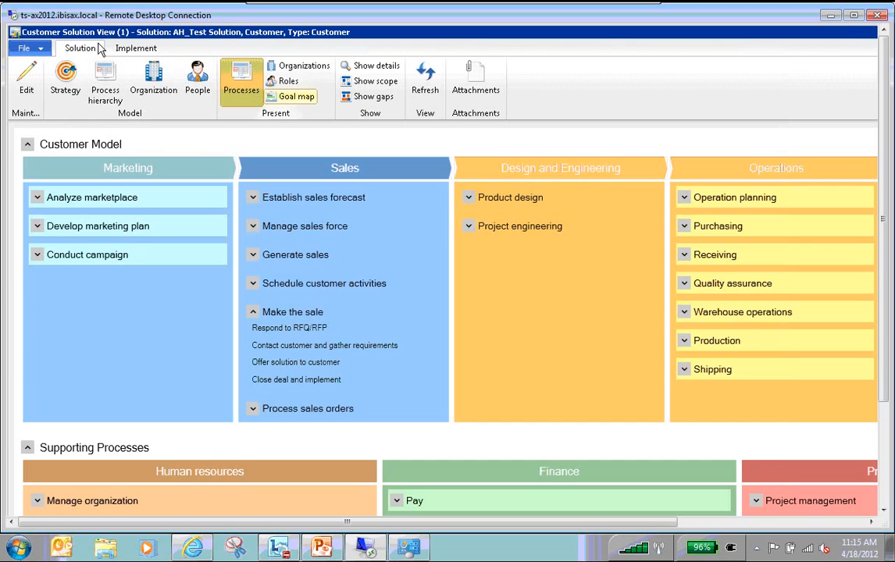
Open the project scope definition of the AH_Test Solution and expand the Customer Model
left_click(137, 48)
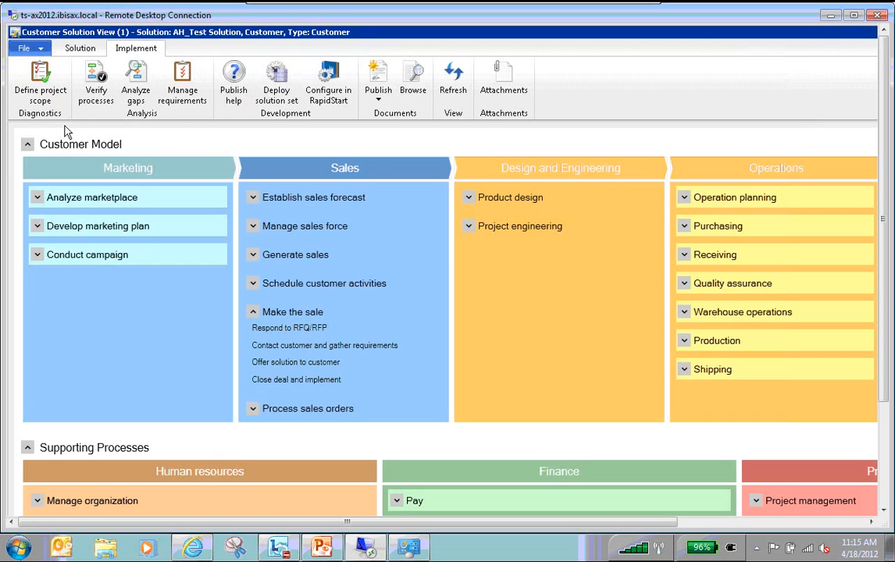
left_click(40, 91)
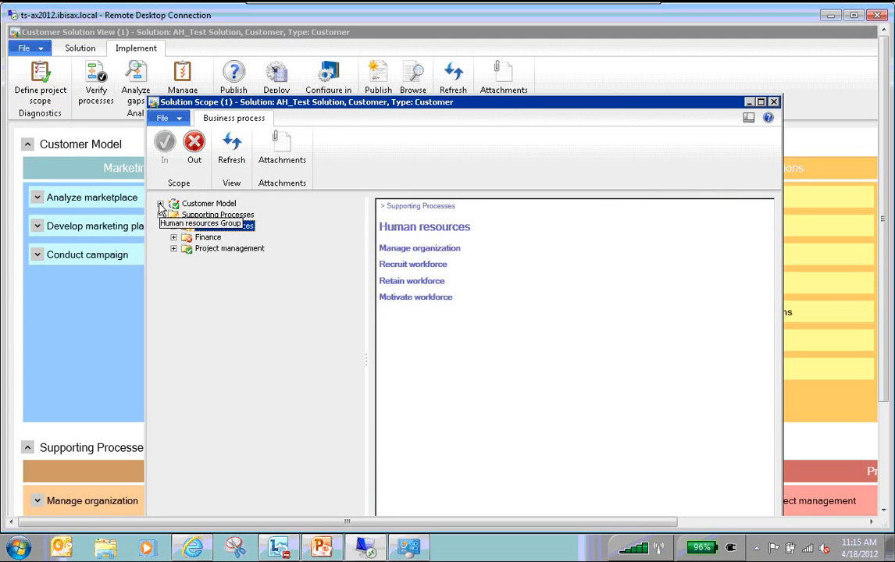
left_click(163, 204)
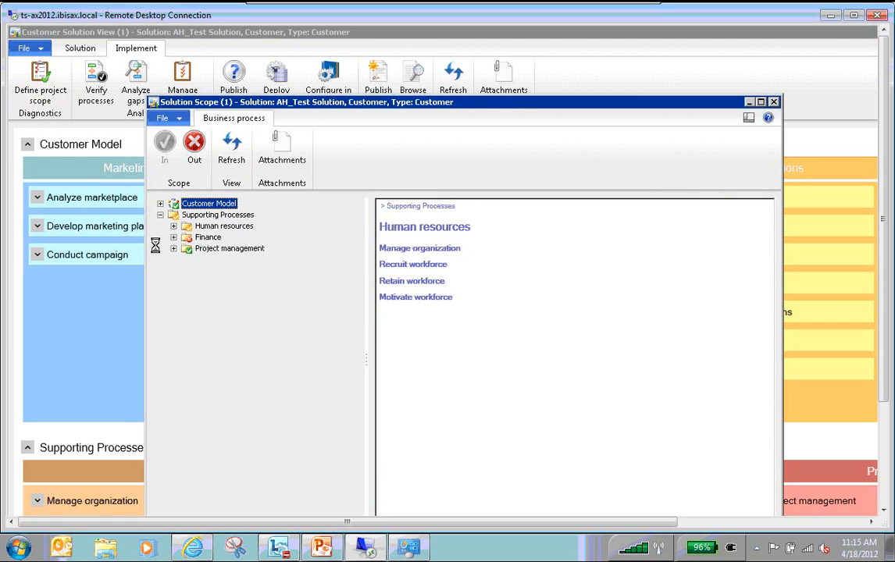
left_click(160, 204)
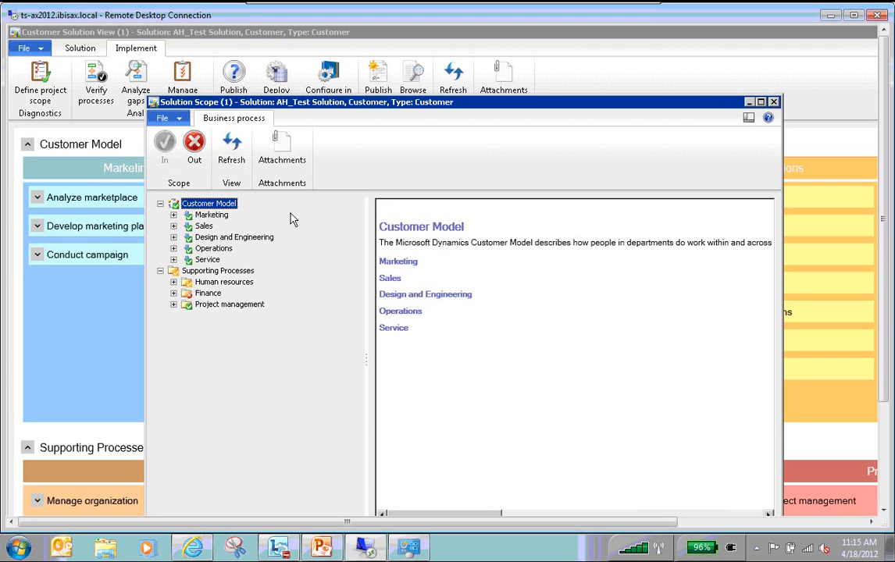
Expand Marketing and its Analyze marketplace group, and view the activities of the Analyze market share and competition process
key("Down")
left_click(174, 215)
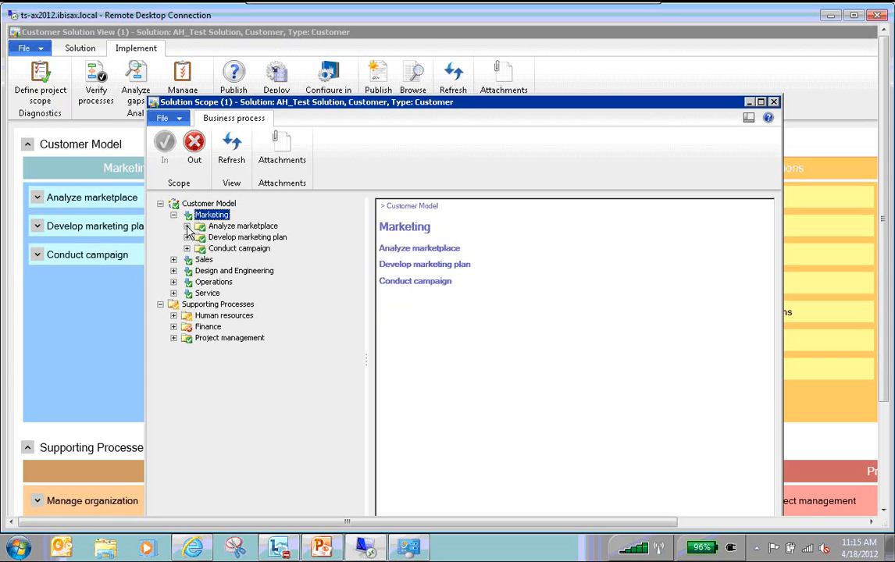
key("Down")
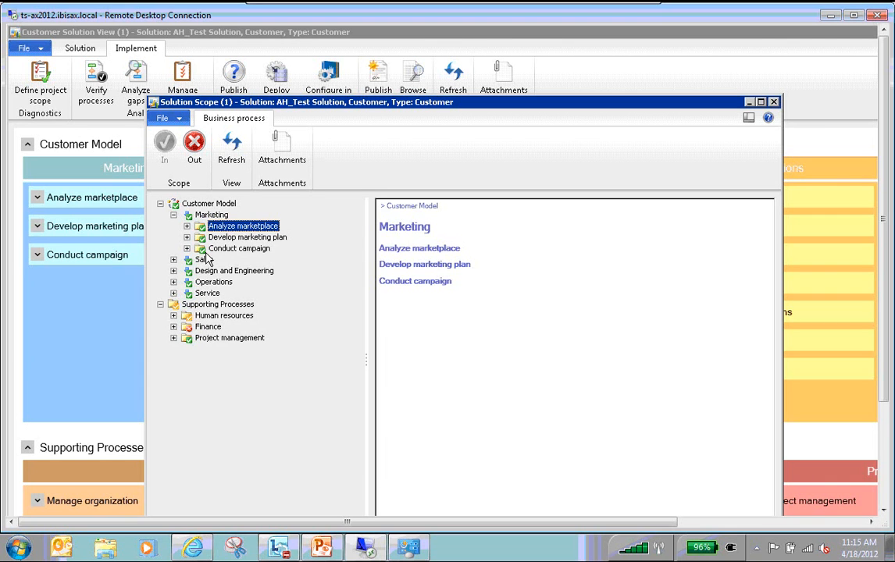
key("Right")
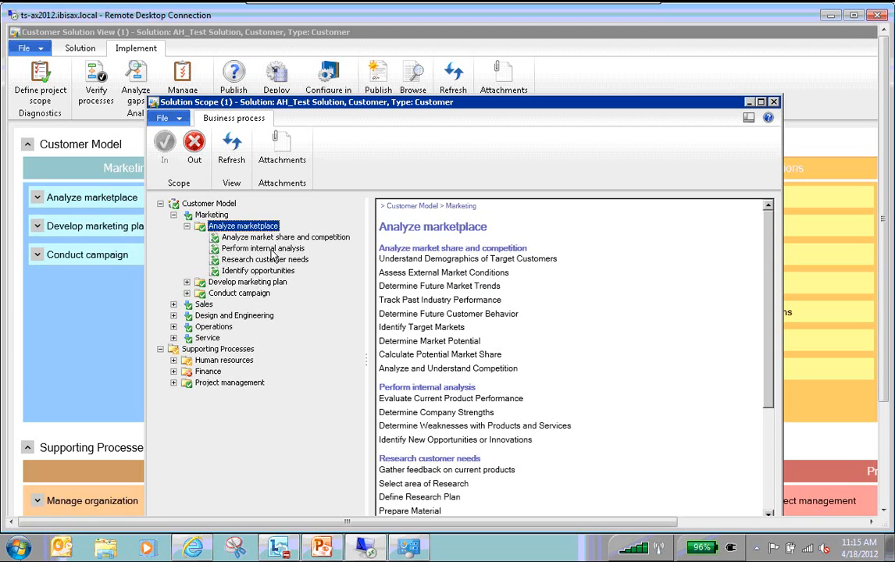
left_click(307, 239)
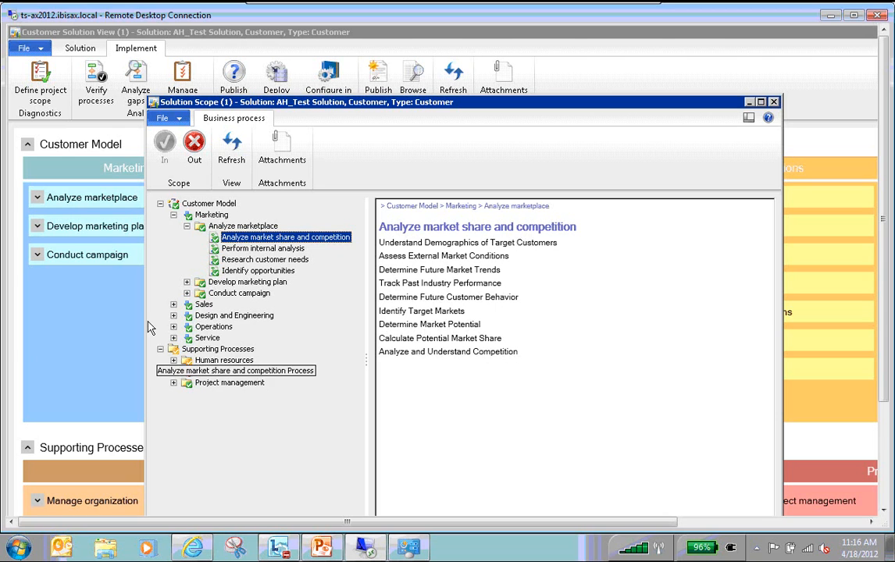
Bring the Manage work environment process under Human resources' Manage organization group into scope, and take it back out of scope
left_click(174, 361)
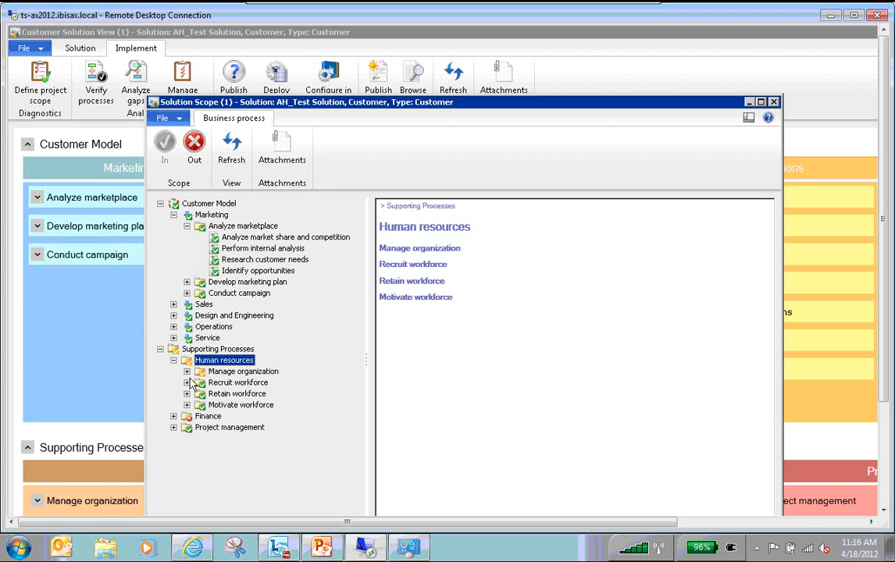
left_click(187, 372)
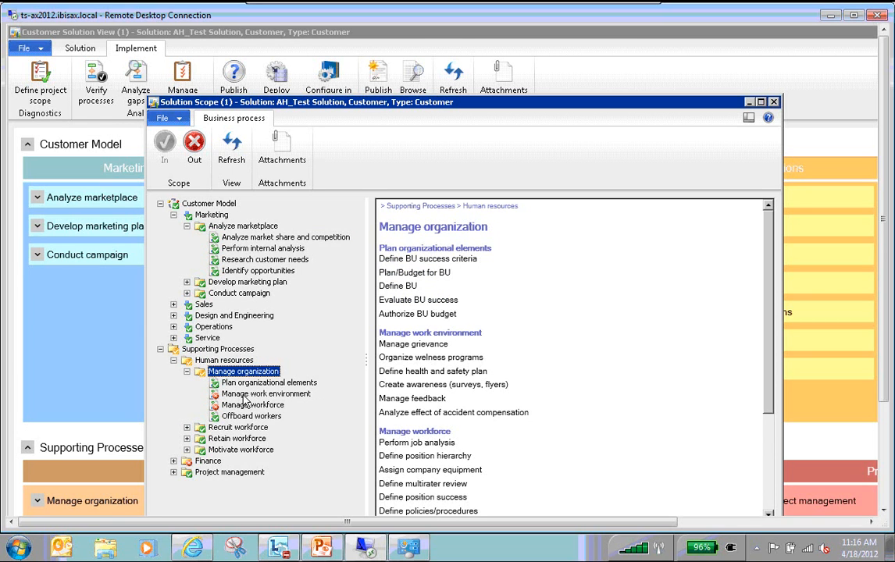
left_click(246, 394)
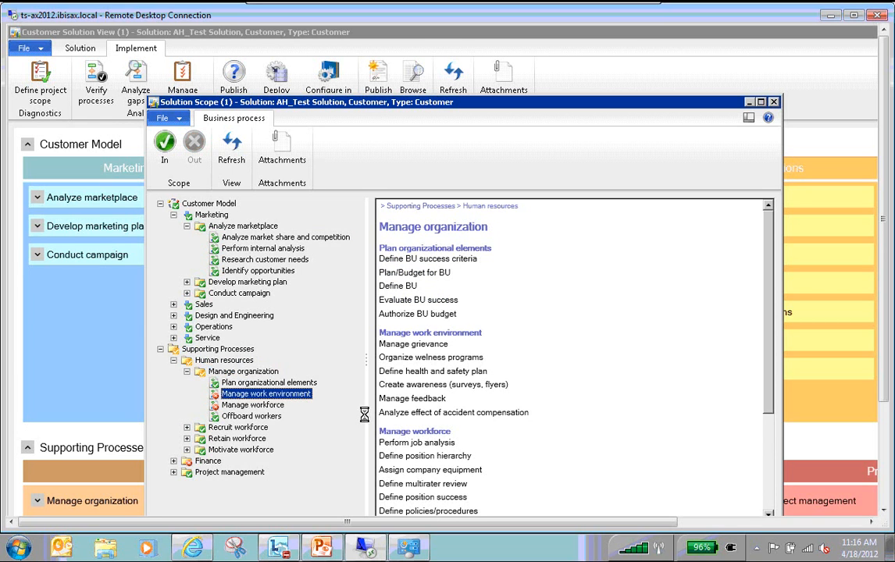
left_click(267, 405)
left_click(259, 396)
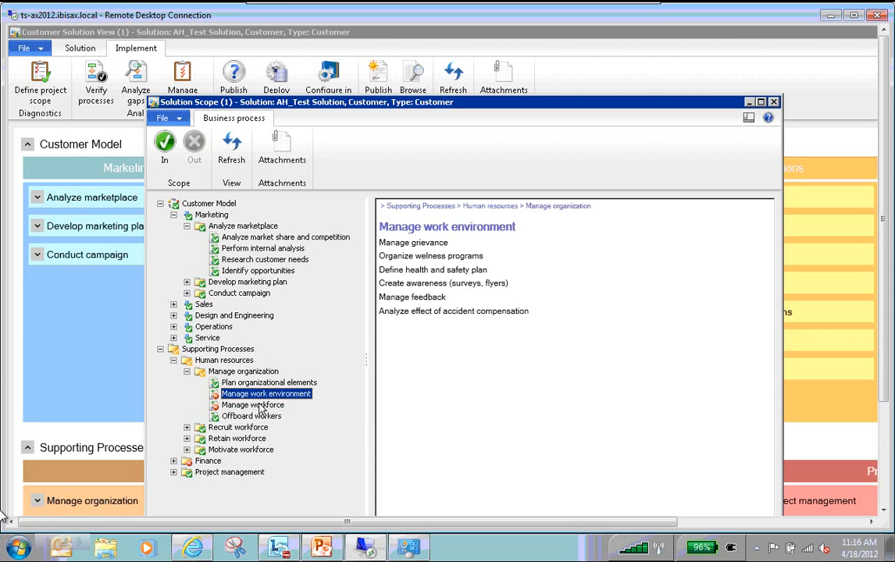
left_click(164, 144)
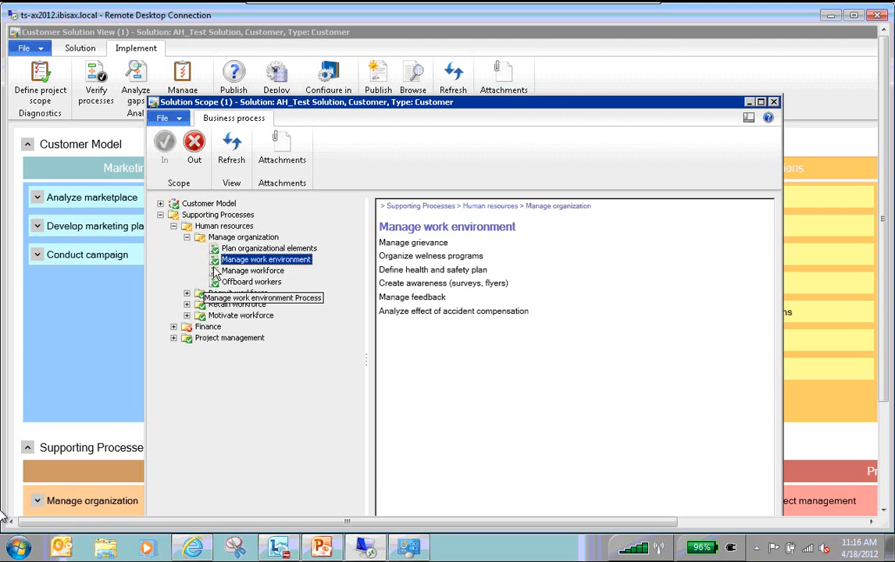
left_click(194, 144)
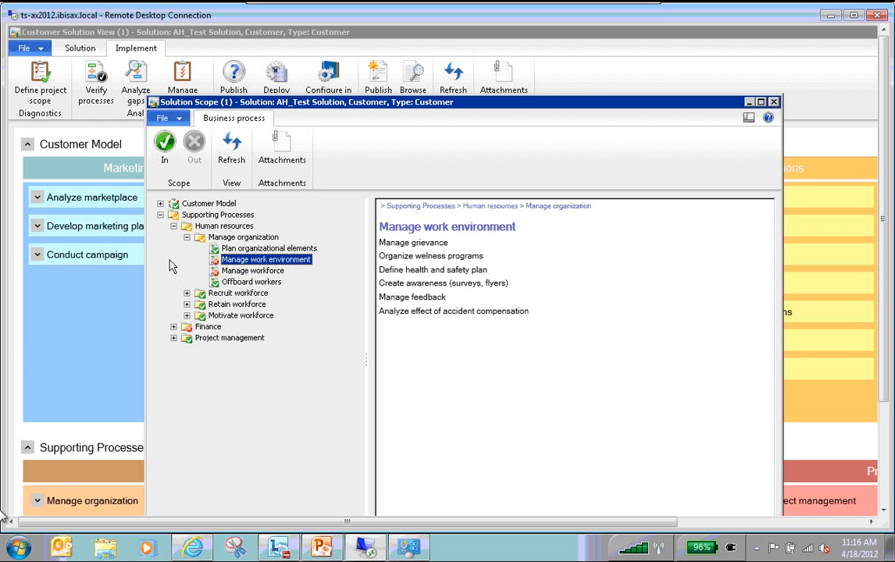
Bring the whole Finance group under Supporting Processes into scope and expand its Pay group
left_click(207, 327)
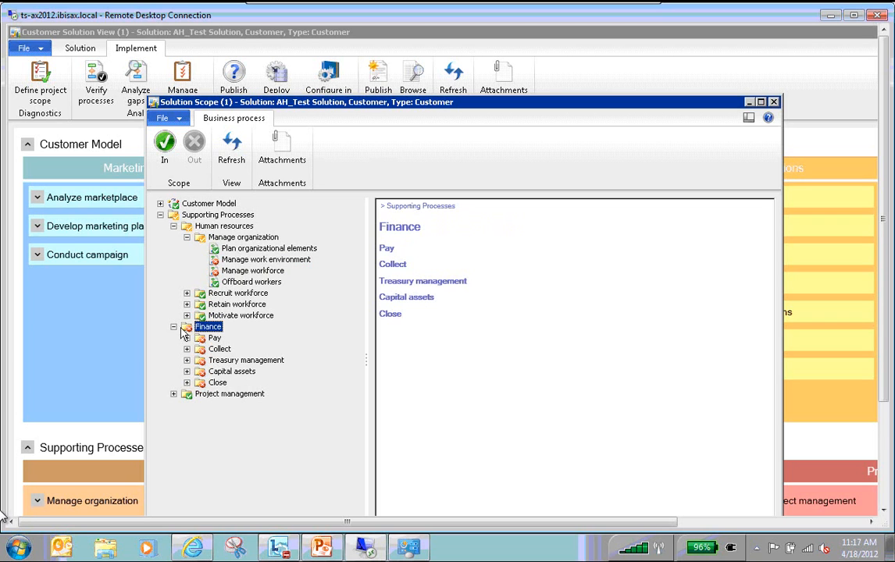
left_click(174, 327)
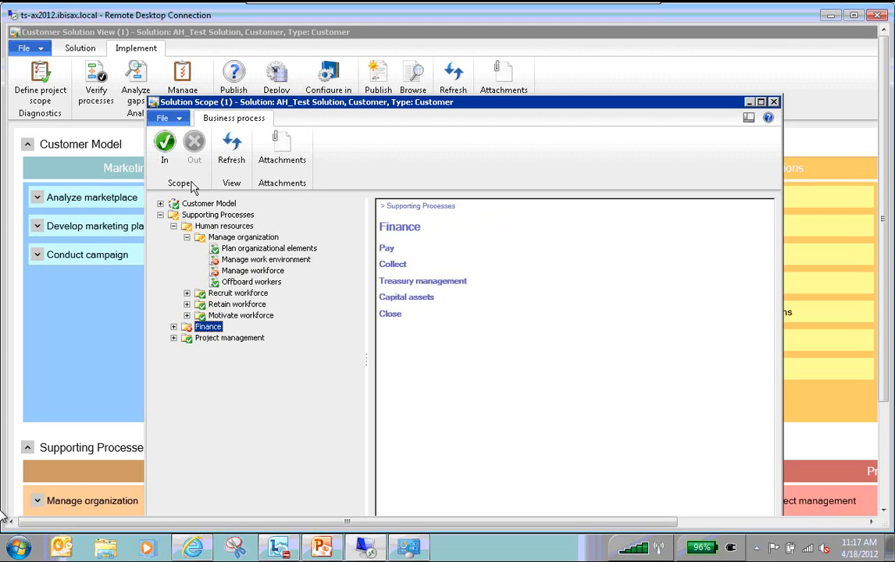
left_click(165, 150)
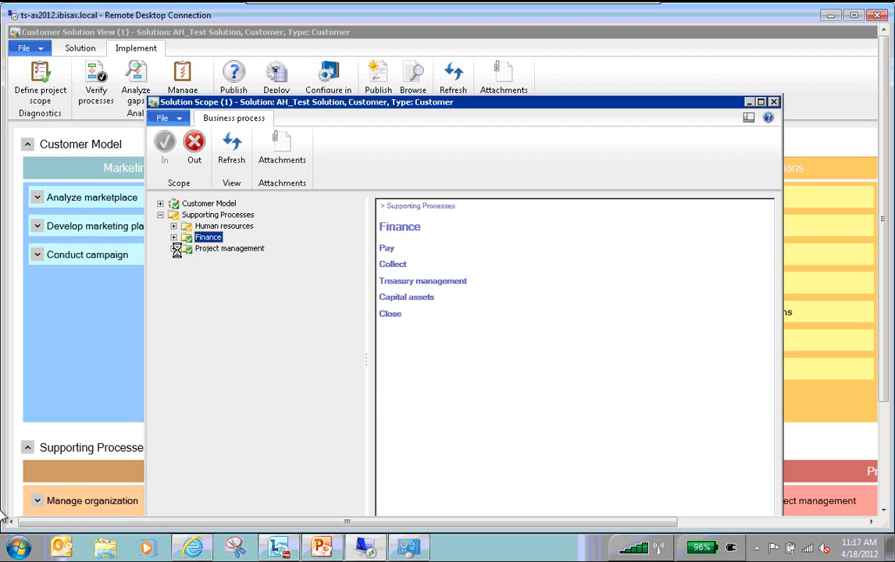
left_click(188, 248)
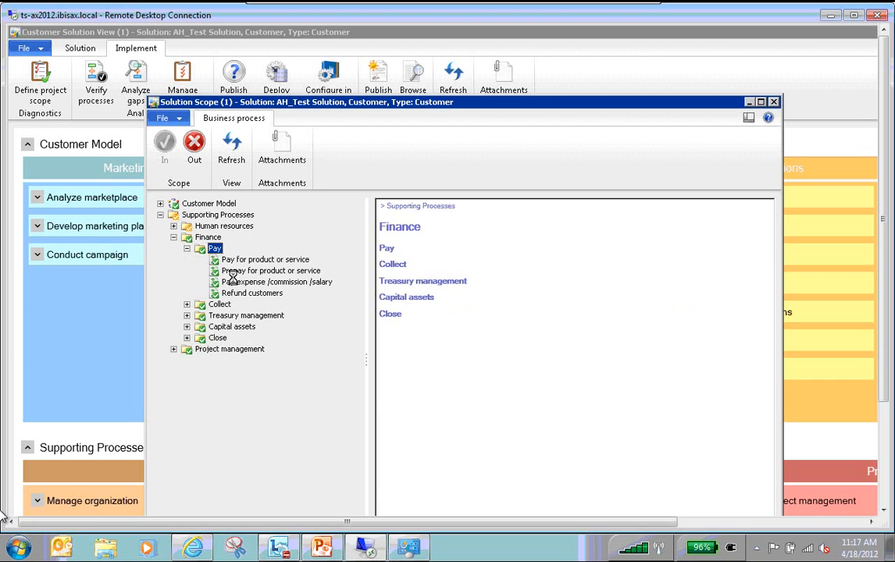
Take the Finance group out of scope, expand it to check its subgroups, and close the scope definition
left_click(179, 243)
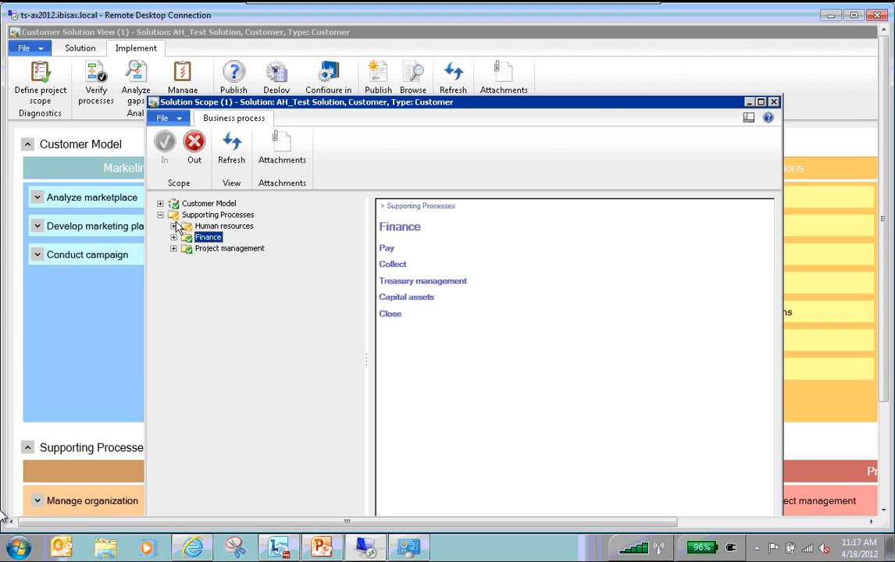
left_click(194, 150)
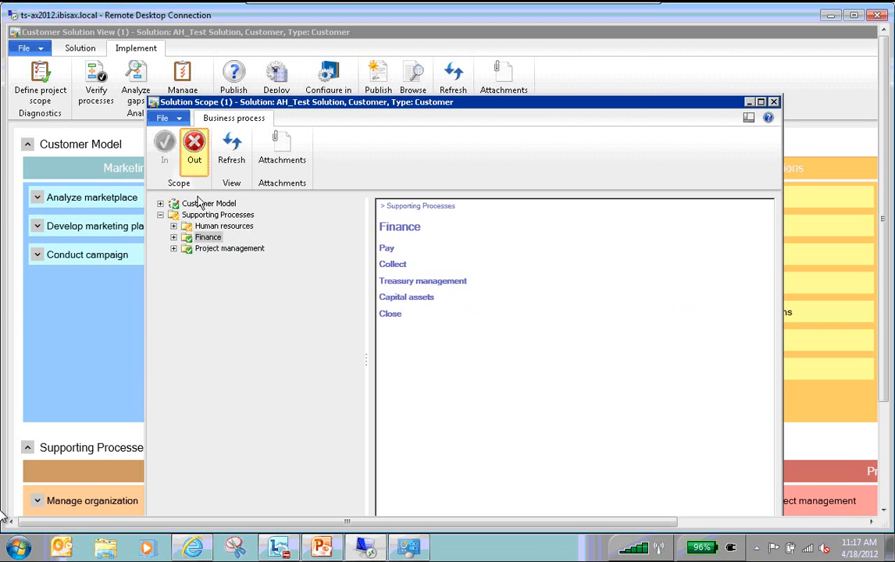
left_click(585, 373)
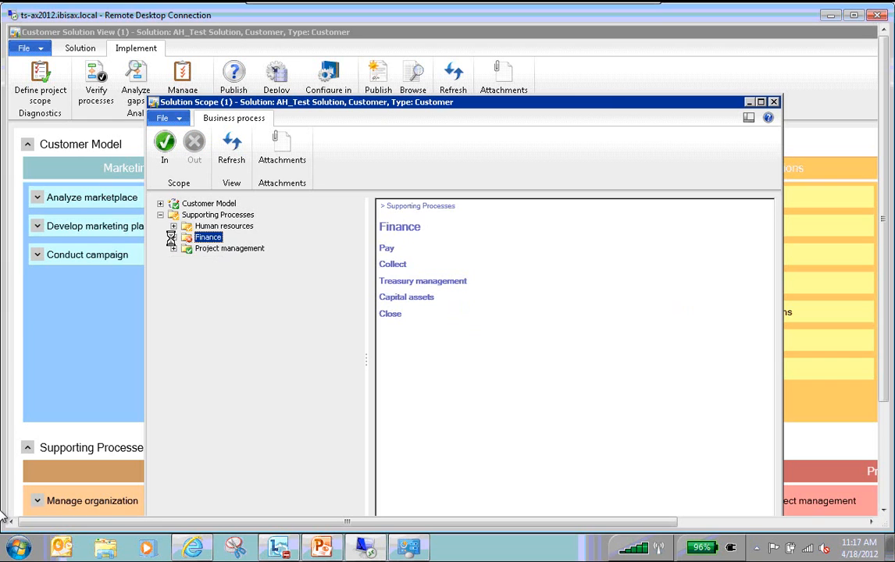
left_click(173, 237)
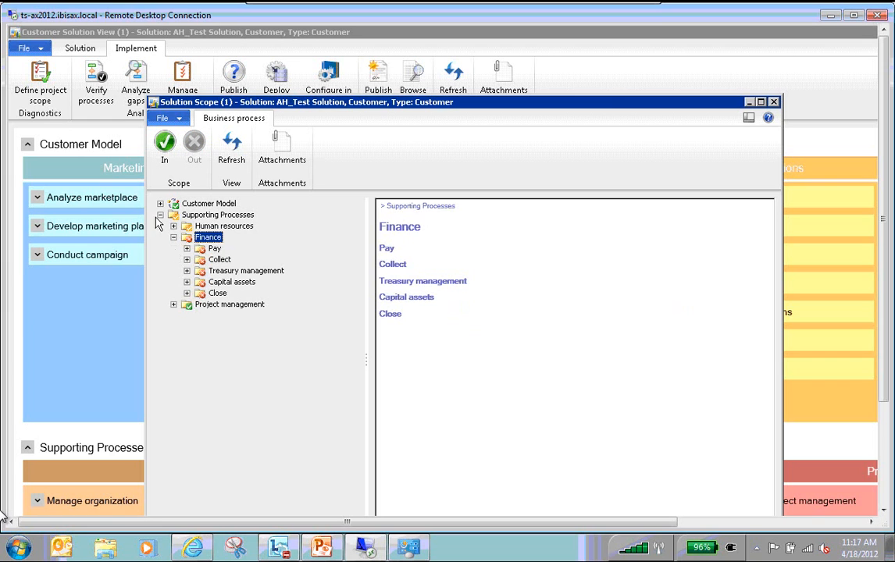
left_click(774, 102)
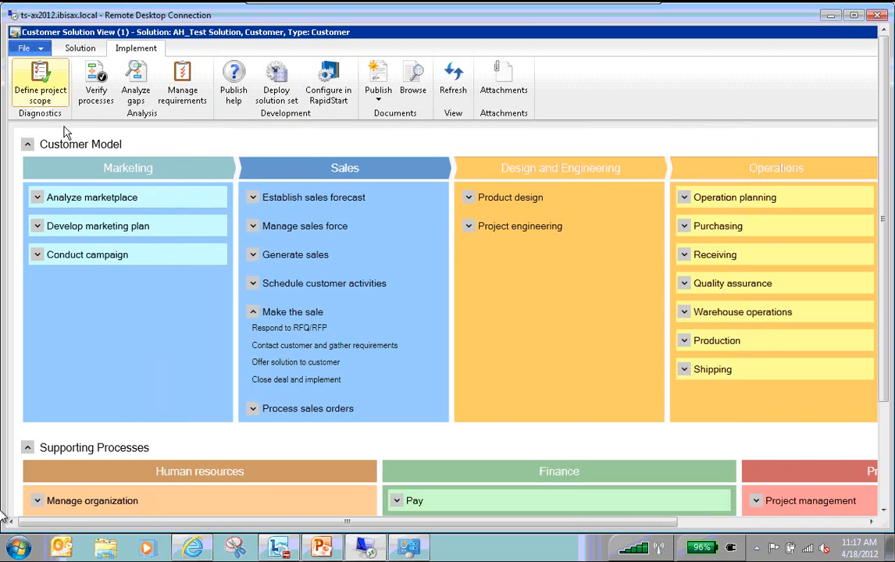
Publish the scope statement of the AH_Test Solution and open the resulting document in Word
left_click(379, 98)
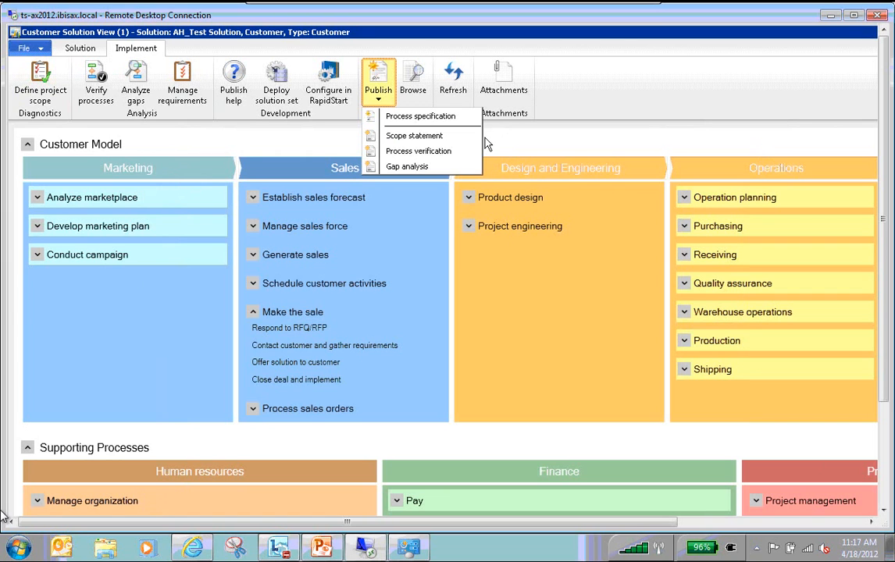
left_click(441, 135)
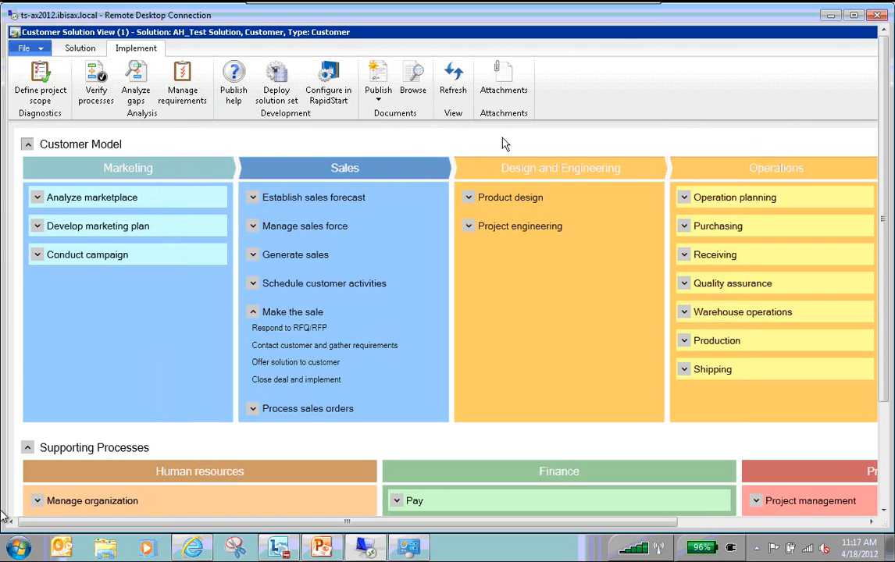
left_click(432, 145)
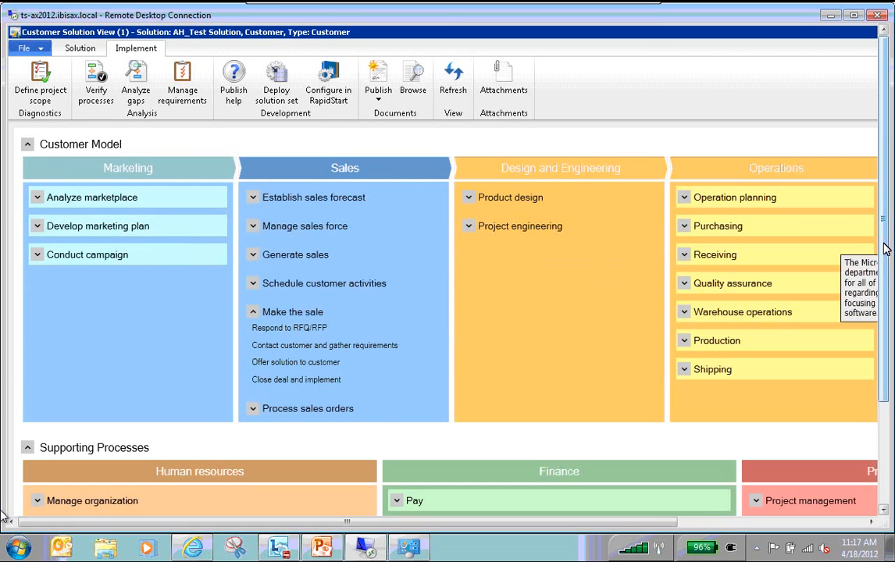
left_click_drag(885, 248, 885, 349)
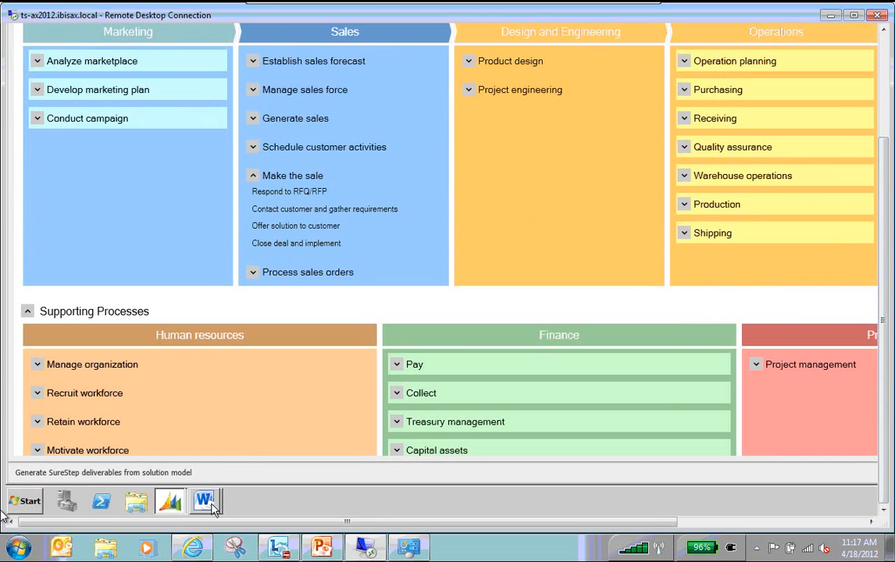
mouse_move(212, 508)
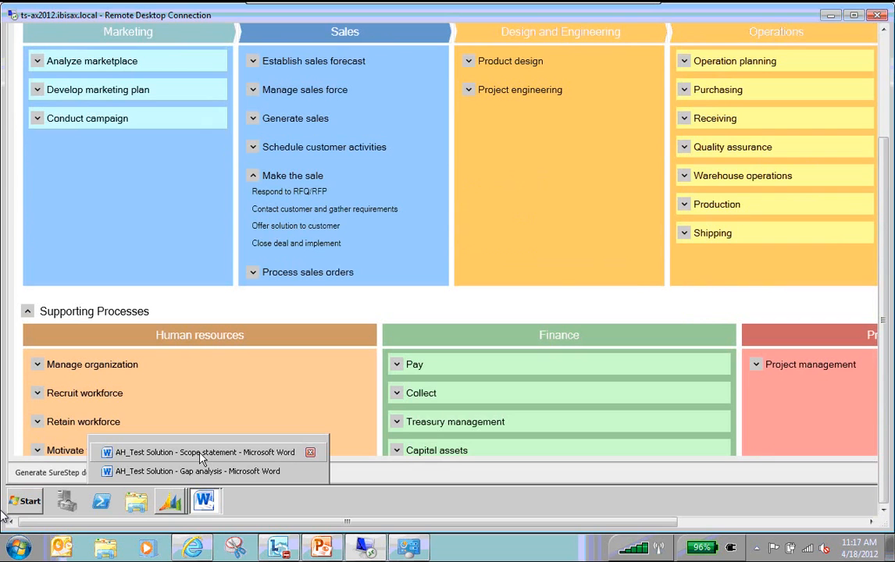
left_click(202, 453)
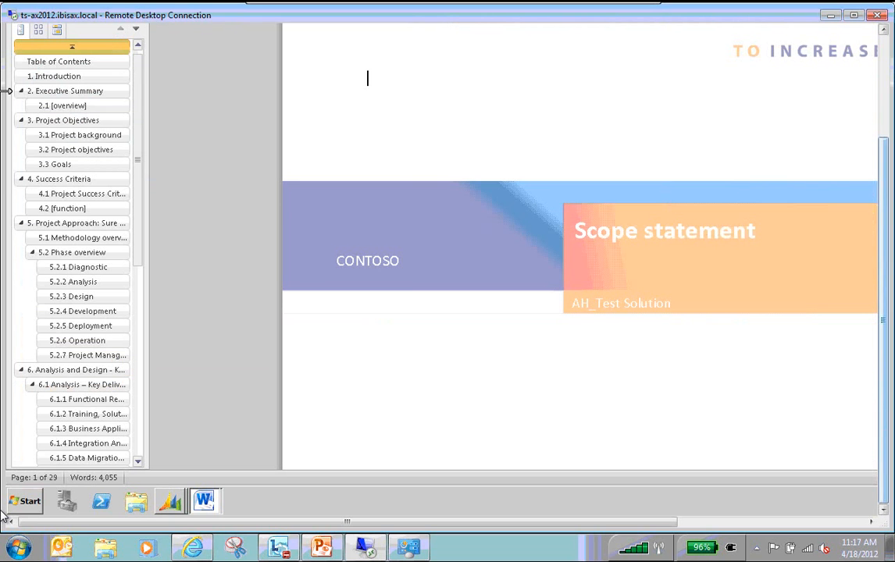
Review the scope statement from the Introduction through goals, success criteria and the Sure Step phase overview, and minimize the document
left_click(80, 78)
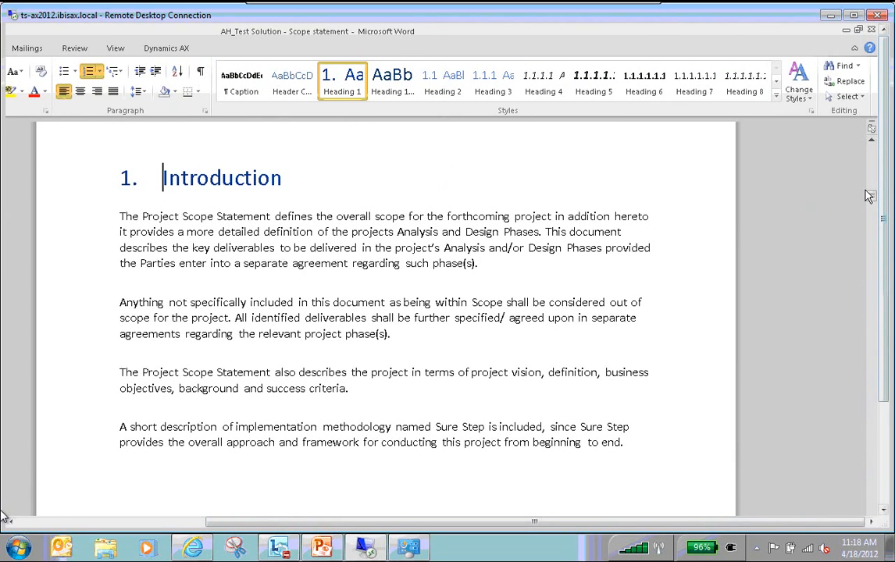
left_click_drag(871, 199, 876, 229)
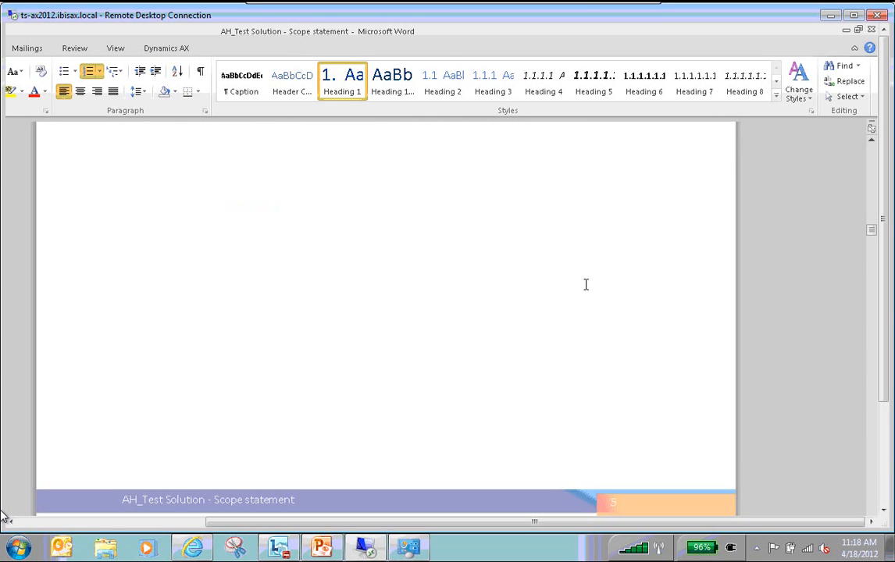
scroll(234, 256, "down", 5)
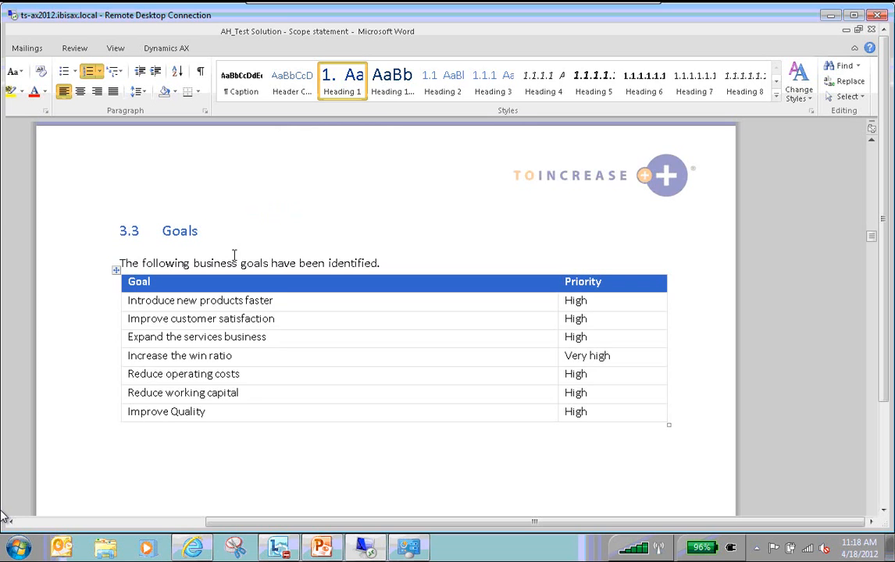
scroll(234, 256, "down", 5)
scroll(424, 317, "down", 5)
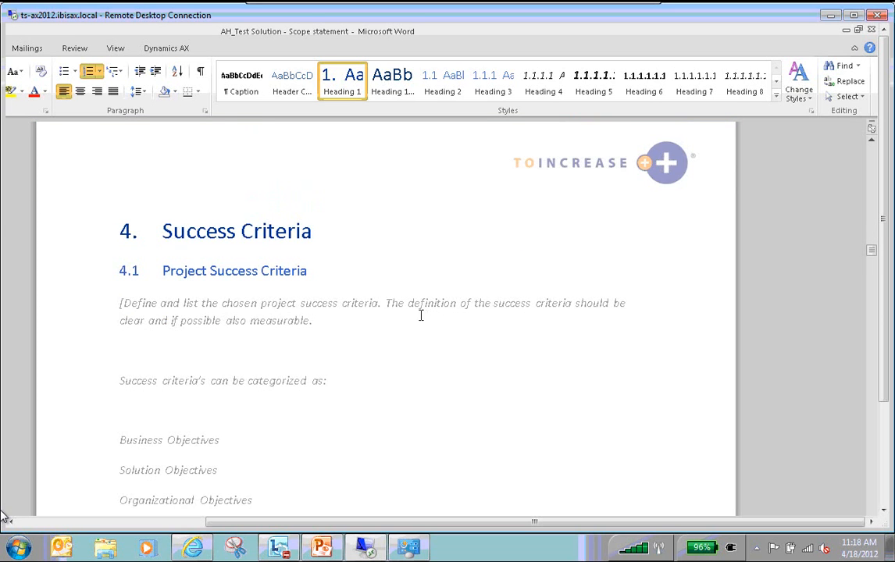
scroll(420, 315, "down", 5)
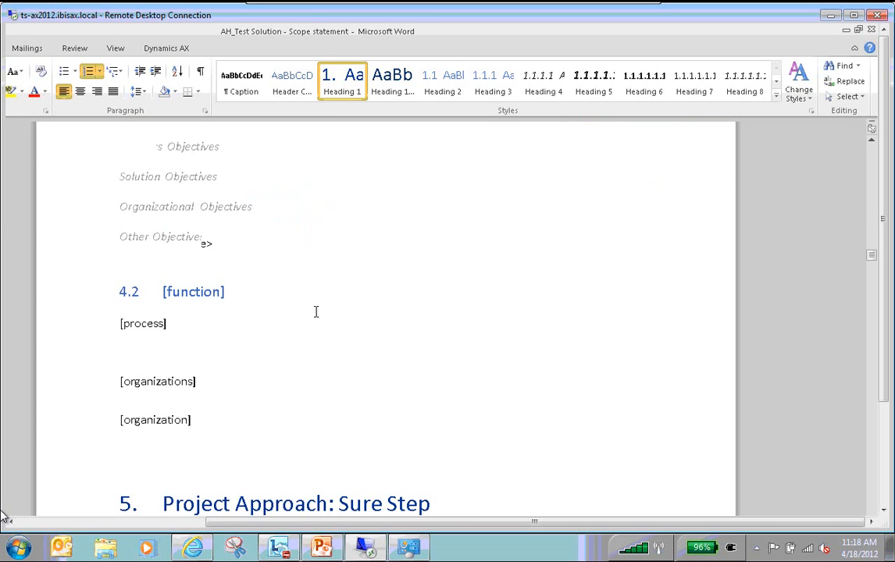
scroll(315, 312, "down", 5)
scroll(314, 310, "down", 10)
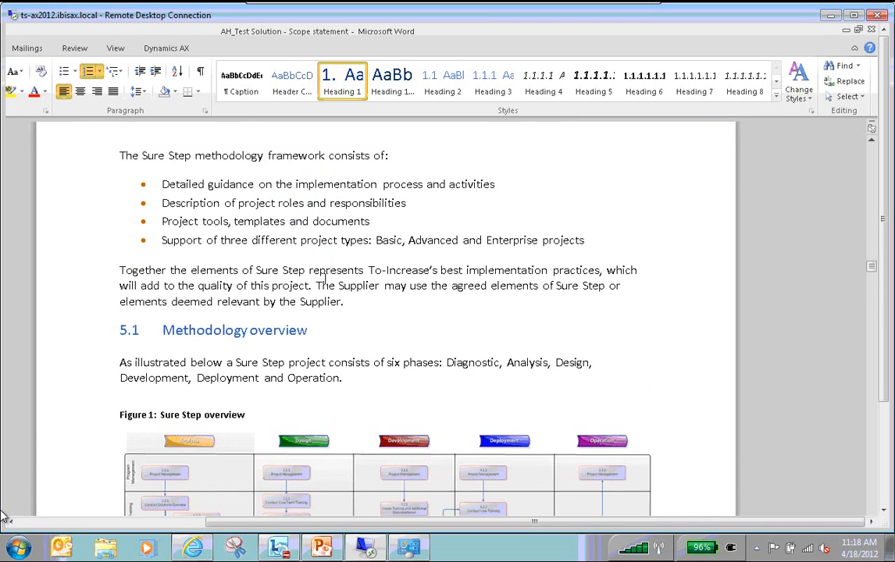
scroll(325, 280, "down", 3)
scroll(324, 283, "down", 3)
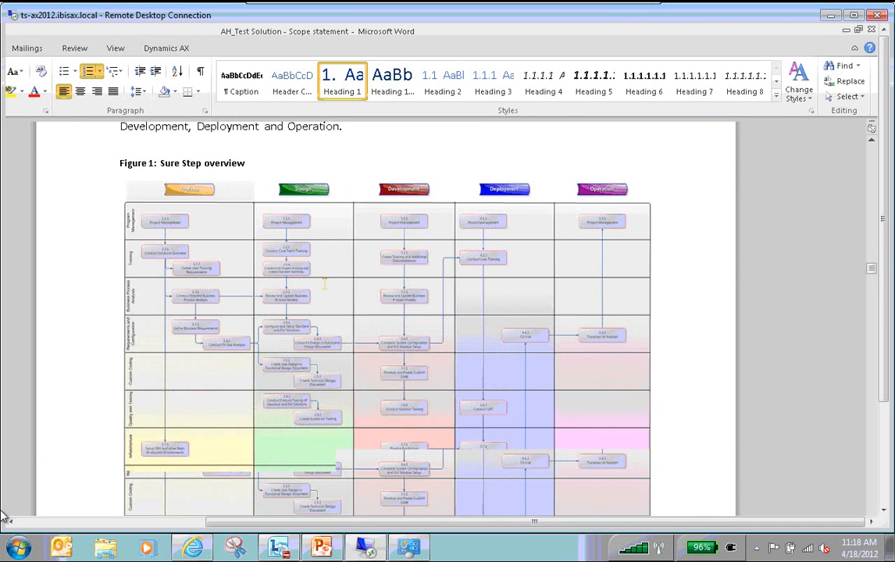
scroll(324, 285, "down", 5)
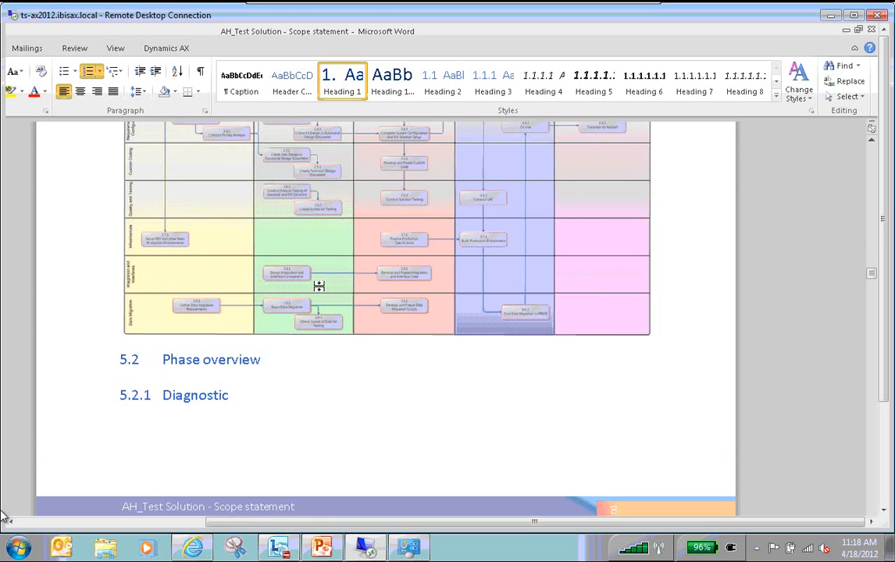
scroll(319, 287, "down", 10)
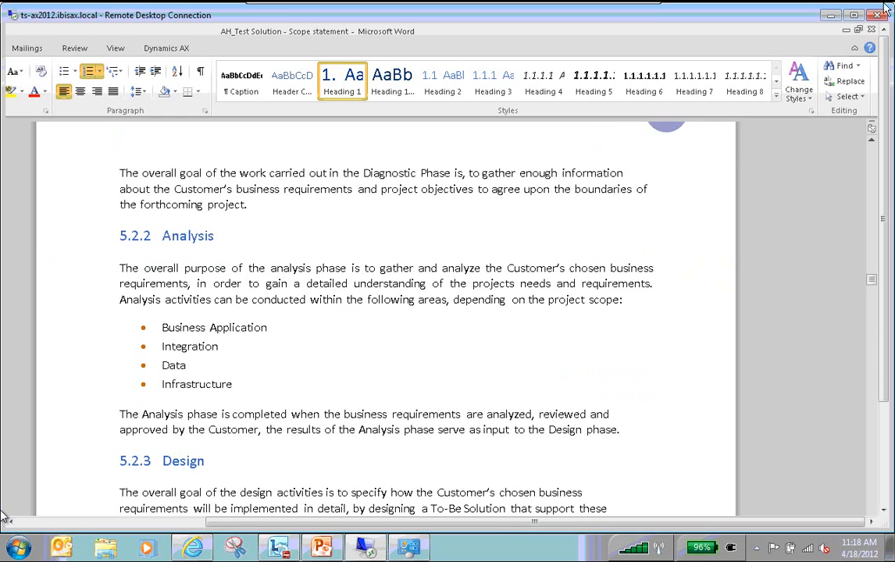
left_click(846, 29)
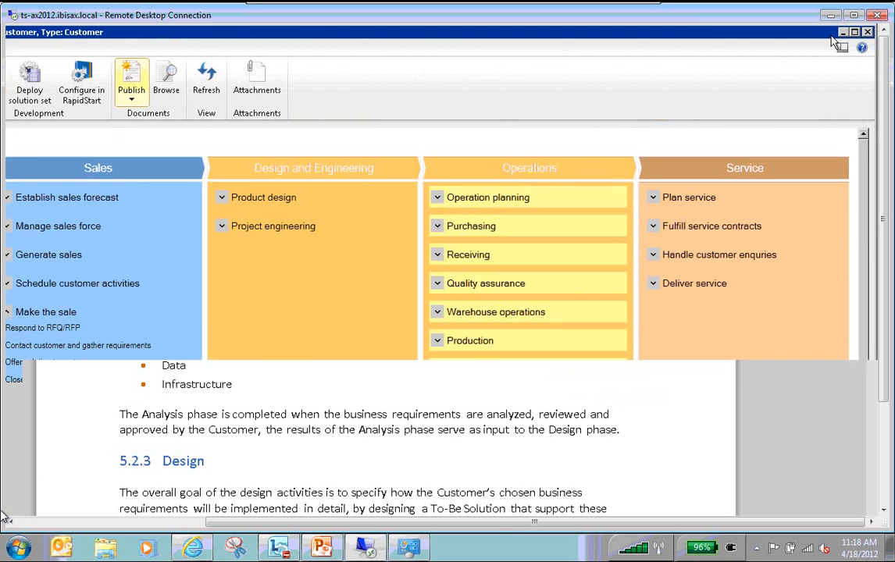
Open the process verification of the AH_Test Solution and reposition its window so that it is fully visible
left_click_drag(571, 521, 383, 522)
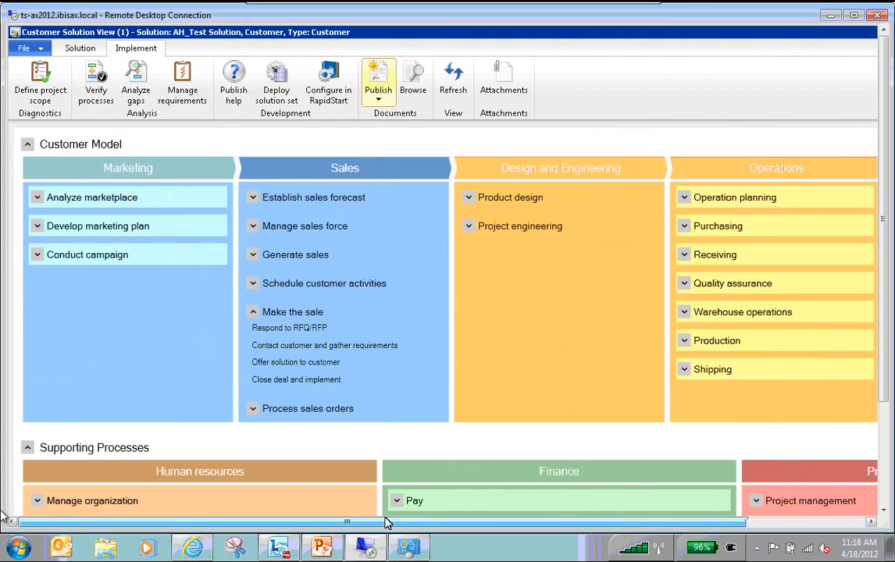
left_click(97, 80)
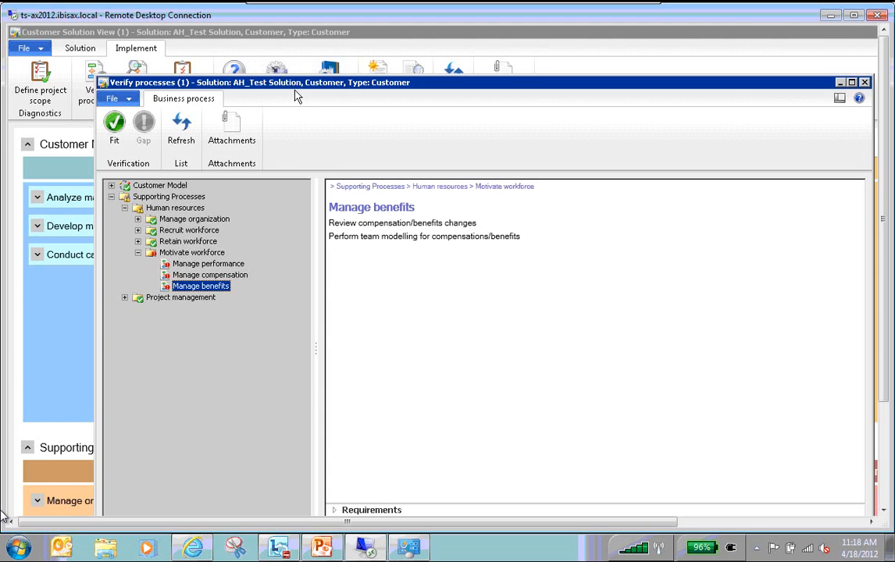
left_click_drag(235, 82, 174, 47)
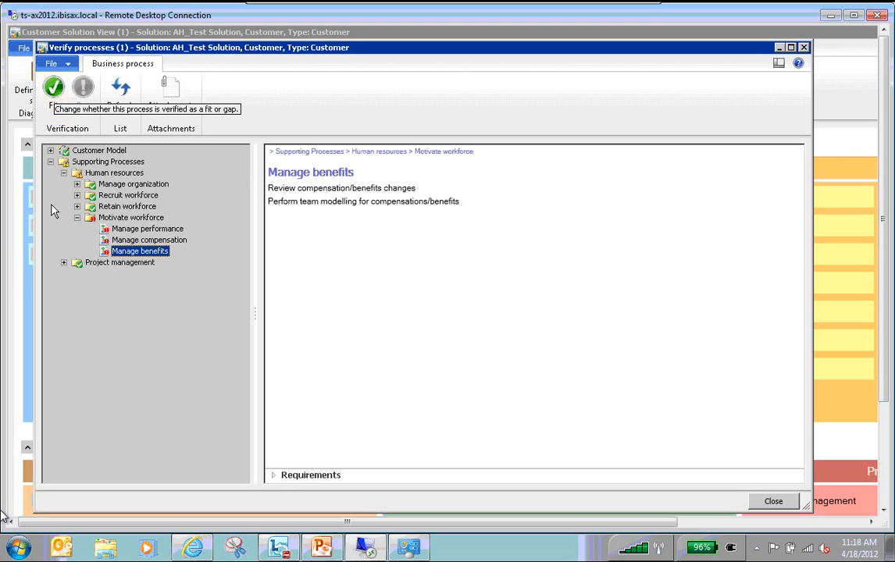
Mark the Manage benefits process under Motivate workforce as a fit, and set it back to a gap
left_click(56, 94)
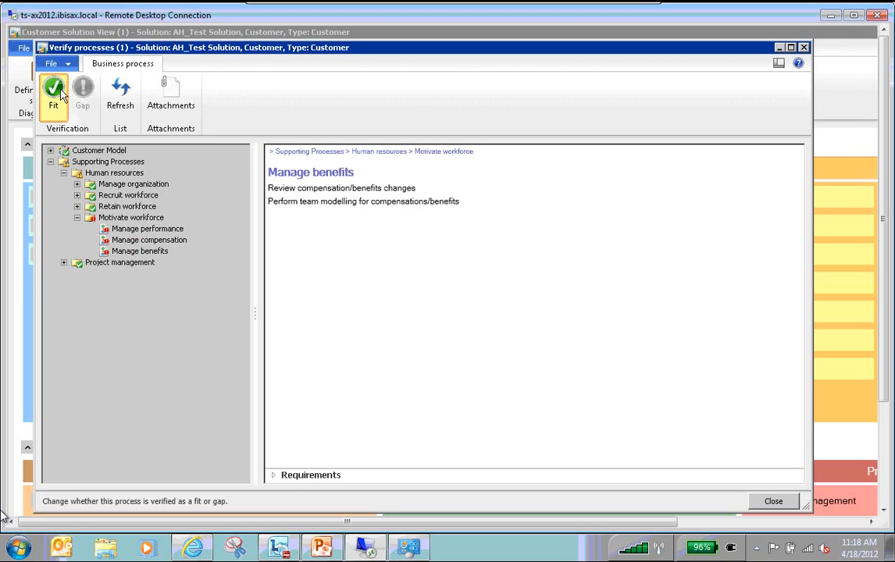
left_click(130, 252)
left_click(82, 92)
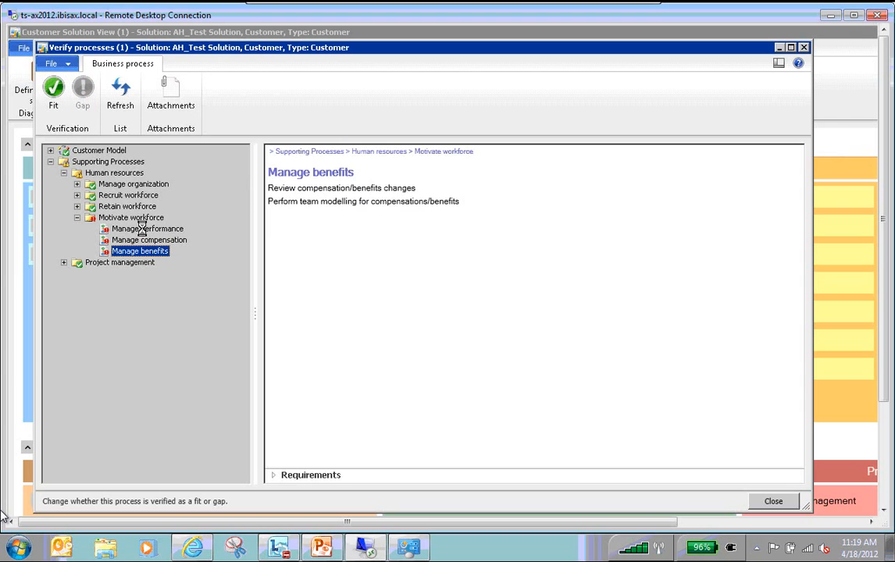
View the requirements and definitions recorded for the Manage performance and Manage compensation processes
left_click(143, 228)
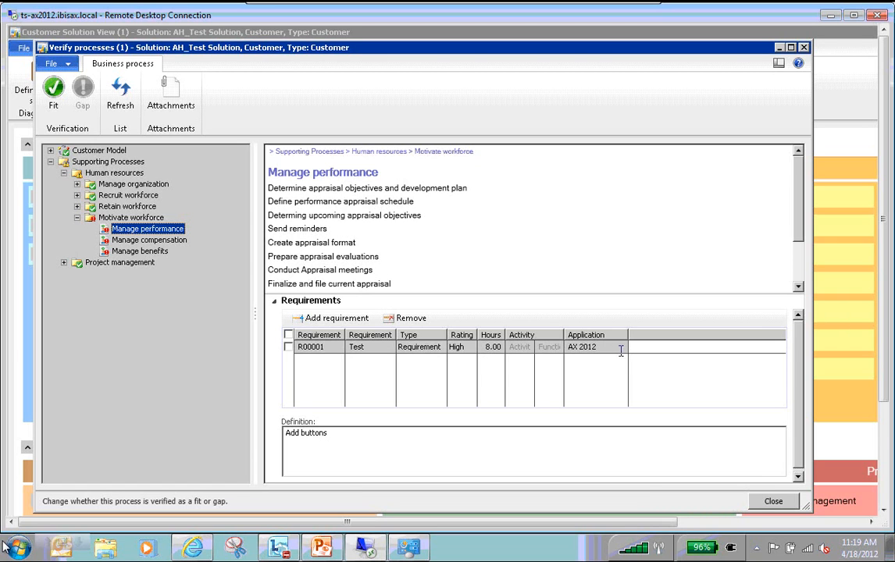
mouse_move(615, 350)
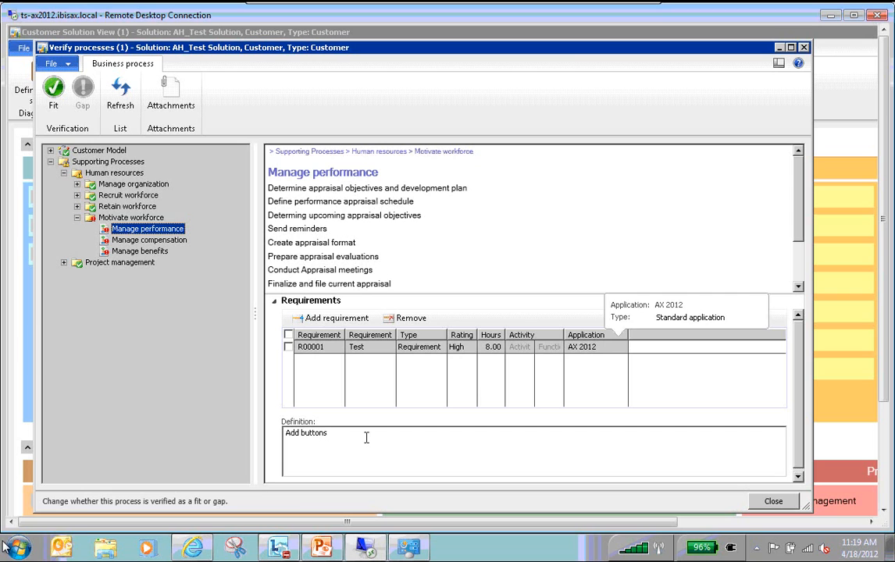
left_click(368, 438)
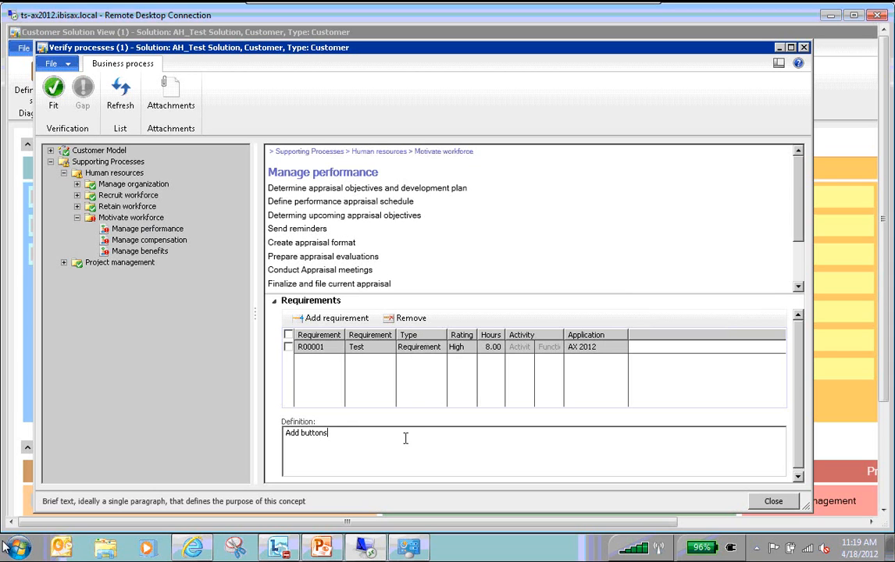
left_click(131, 240)
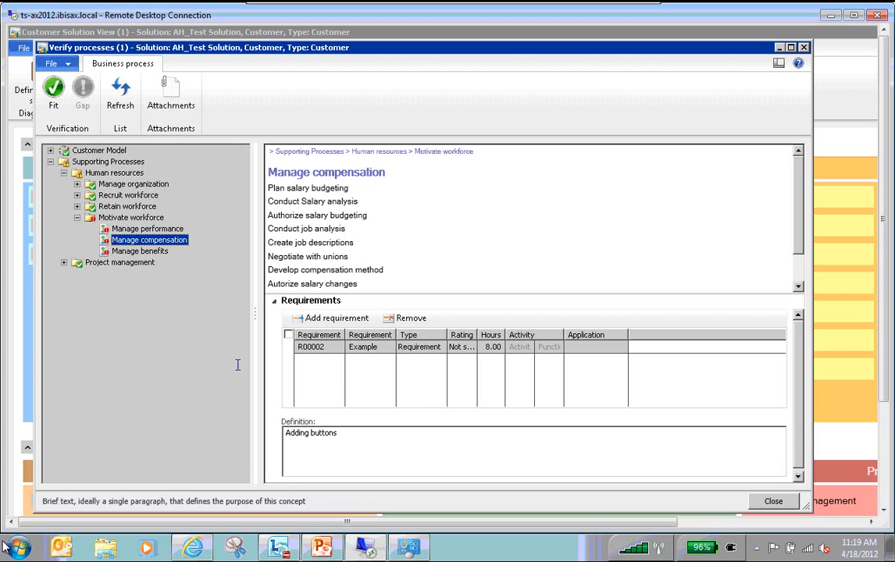
Add a requirement named Example to the Manage benefits process
left_click(153, 250)
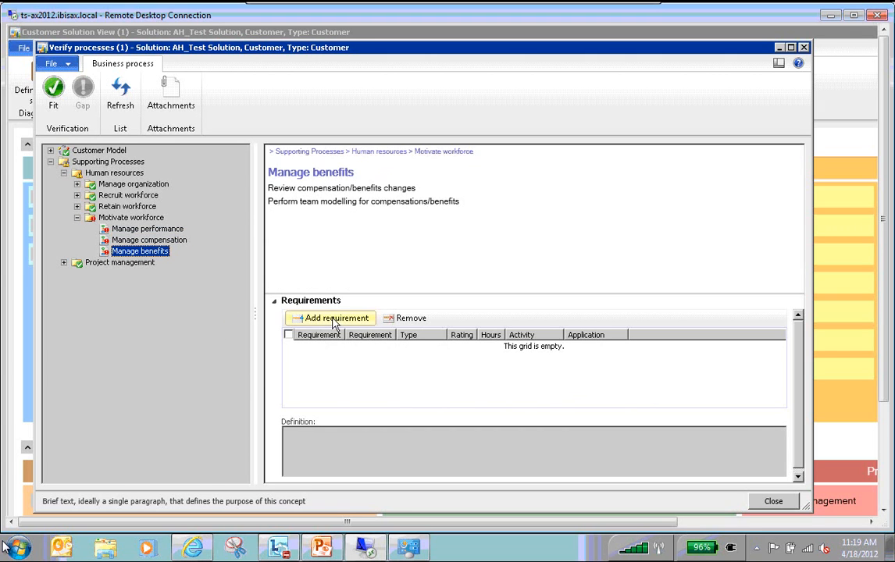
left_click(335, 319)
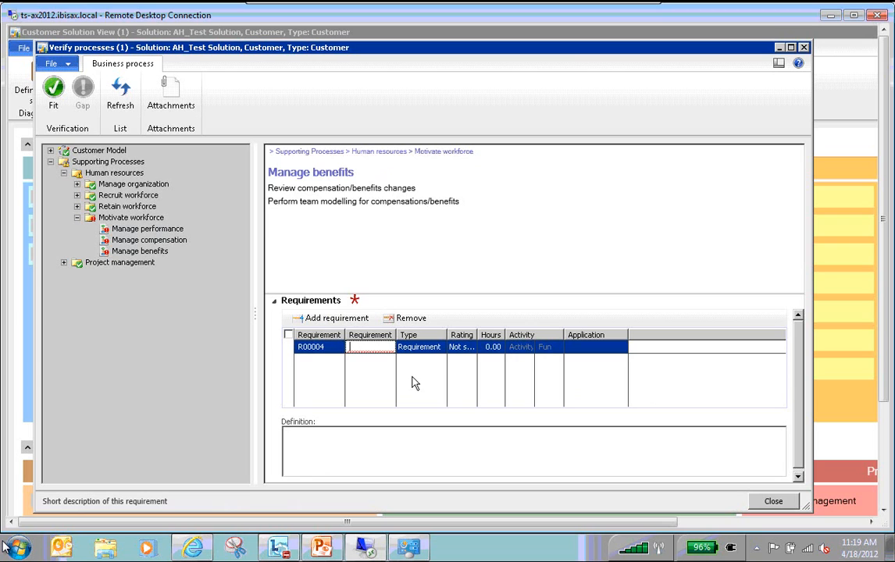
type("E")
type("xa")
type("ma")
key("BackSpace")
Rate the Example requirement as Average and set its hours to 3
left_click(472, 348)
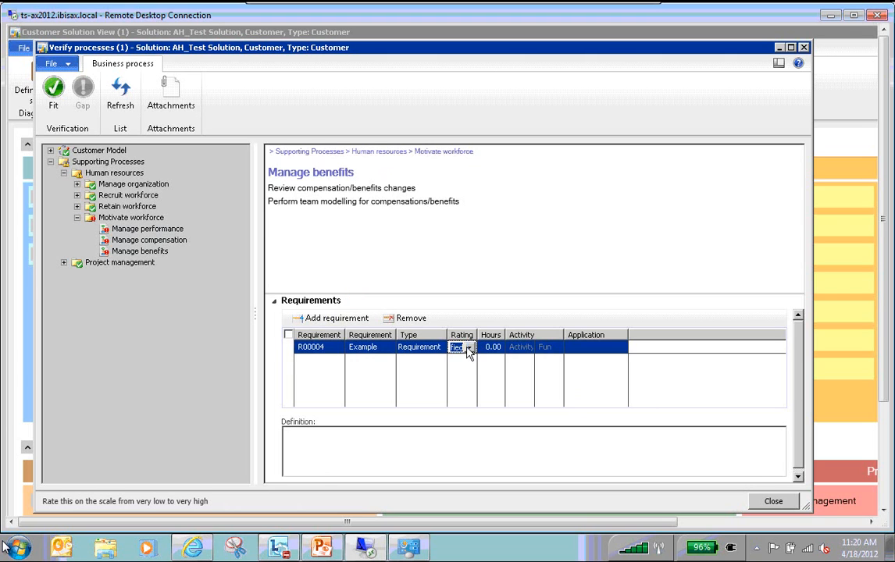
left_click(469, 349)
left_click(482, 396)
left_click(491, 348)
type("3")
Enter the Example requirement's definition as "AH needs call dev as first step to add buttons to form." and close the process verification
left_click(309, 449)
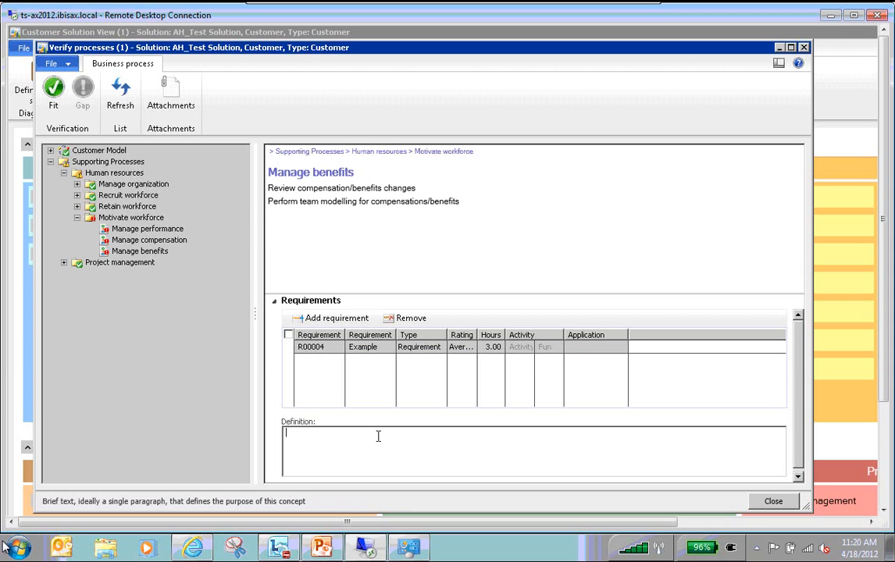
type("AH")
key("BackSpace")
key("BackSpace")
type("as fir")
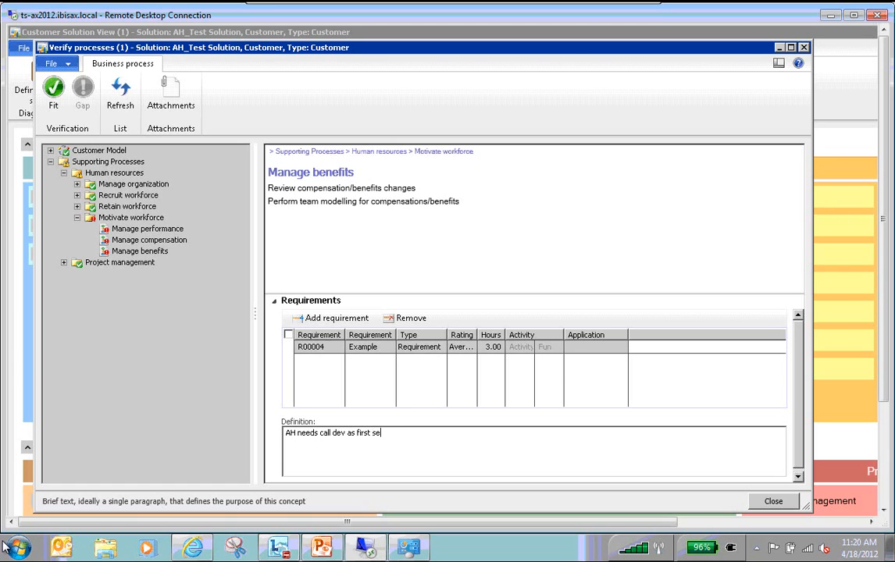
type("st step to add buttons to form.")
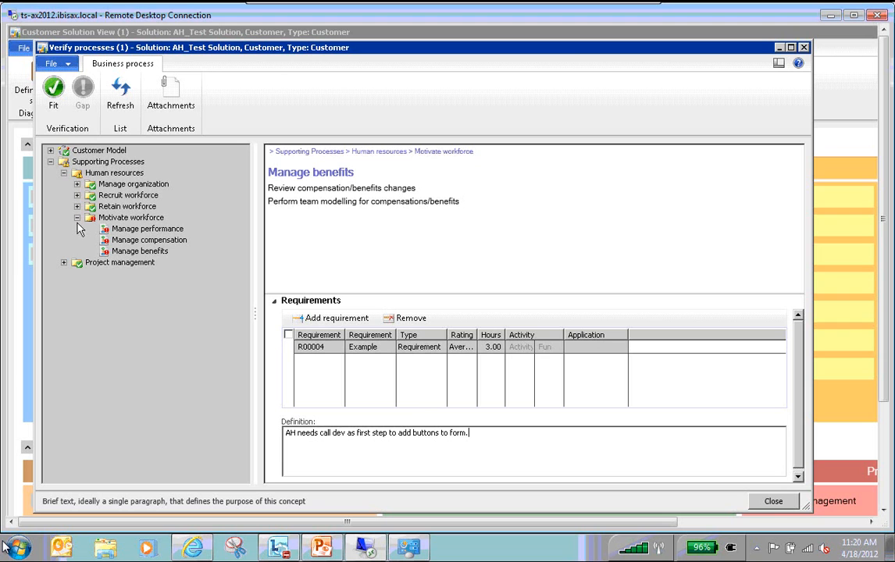
left_click(773, 502)
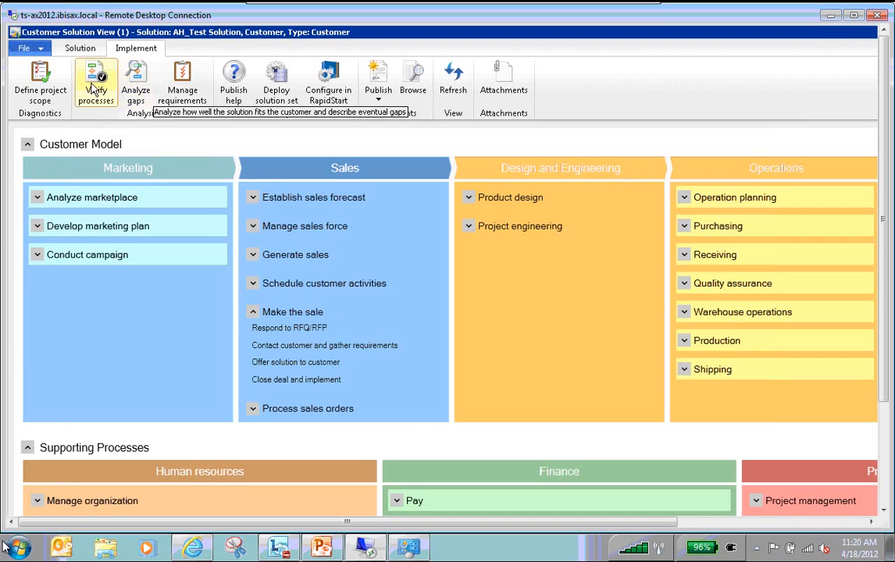
Review the Manage benefits requirement and its definition in the gap analysis view, and close that view
left_click(137, 86)
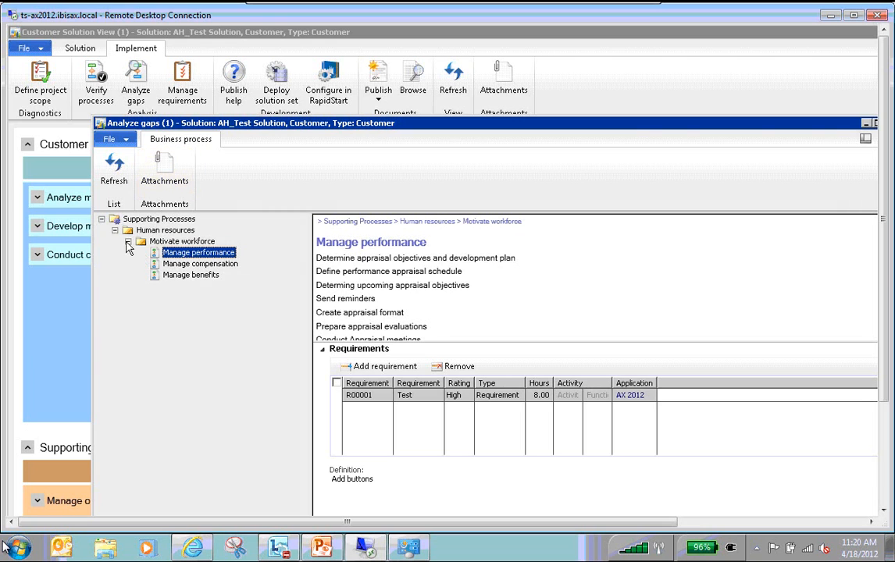
left_click(178, 275)
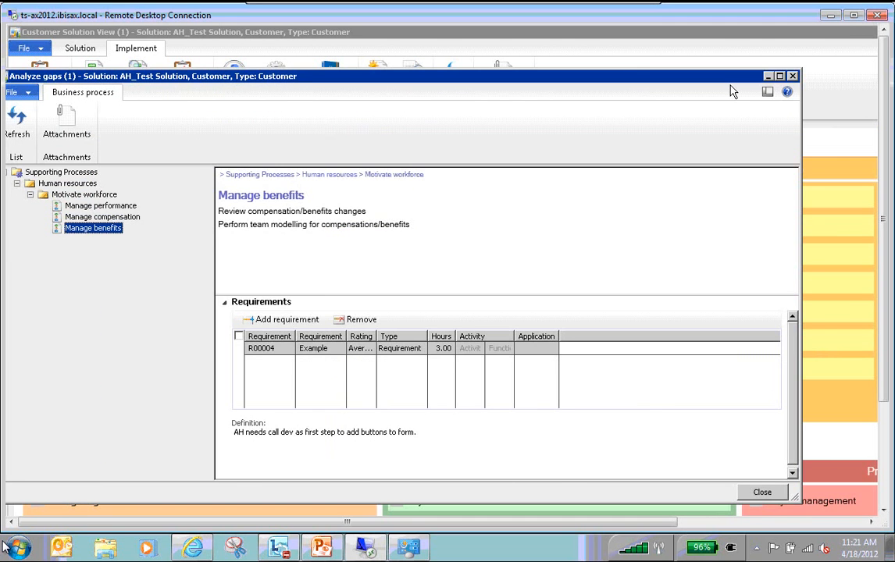
left_click(793, 77)
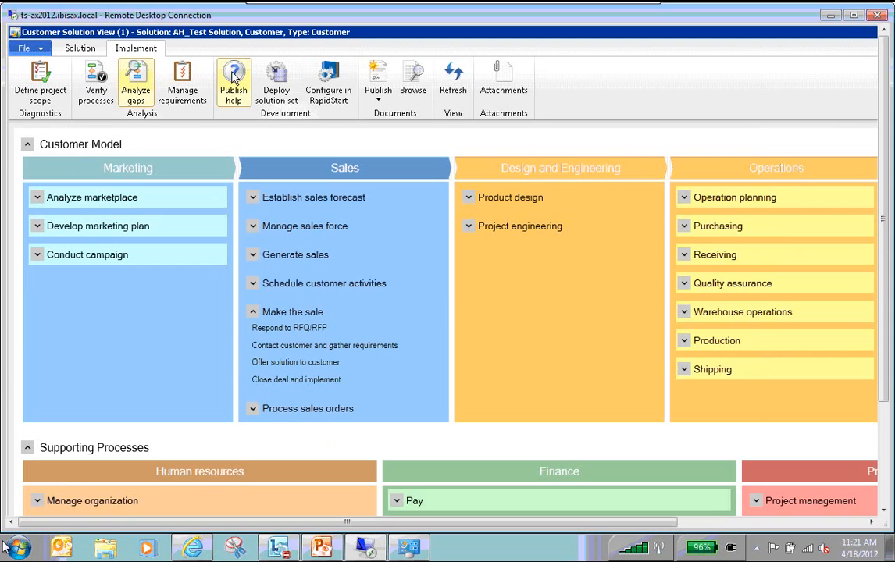
Check the document types available for publishing and switch to the AH_Test Solution gap analysis document in Word
left_click(382, 96)
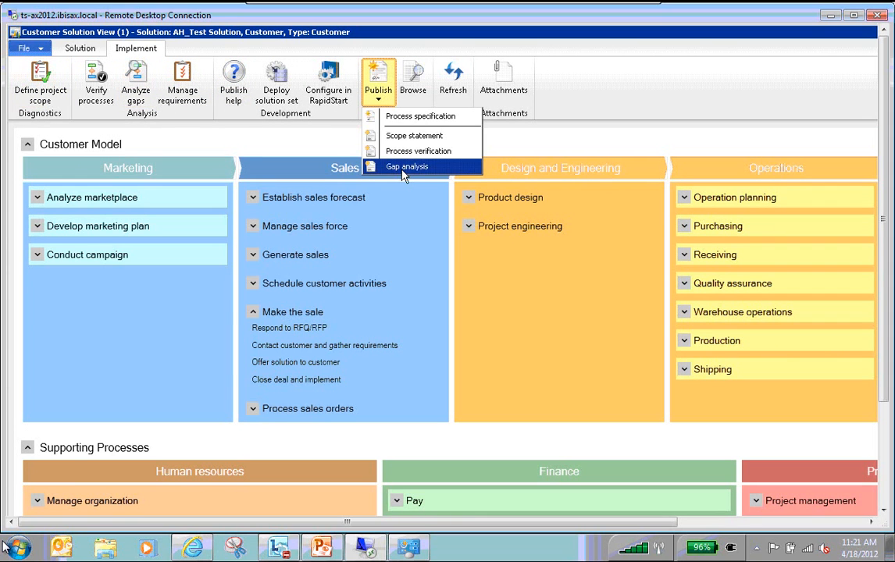
left_click(327, 141)
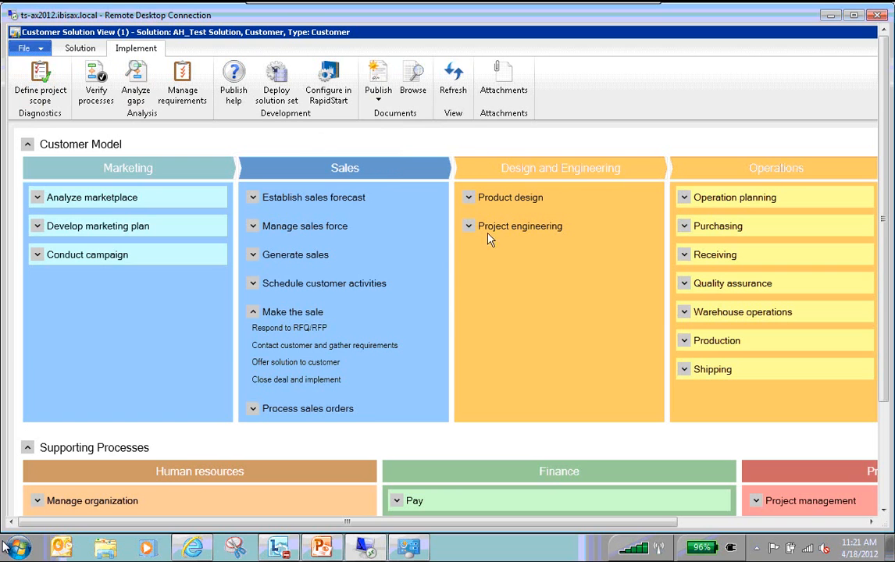
left_click_drag(885, 226, 885, 364)
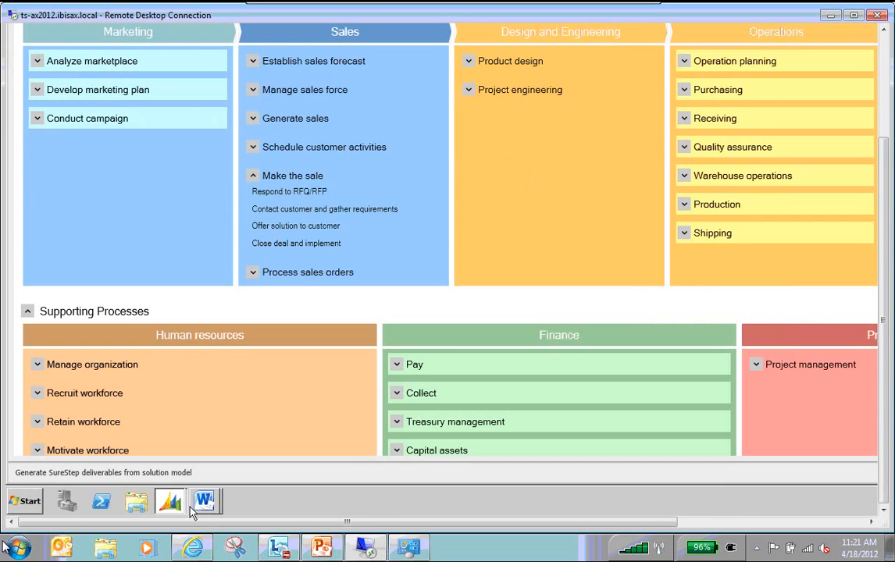
mouse_move(192, 512)
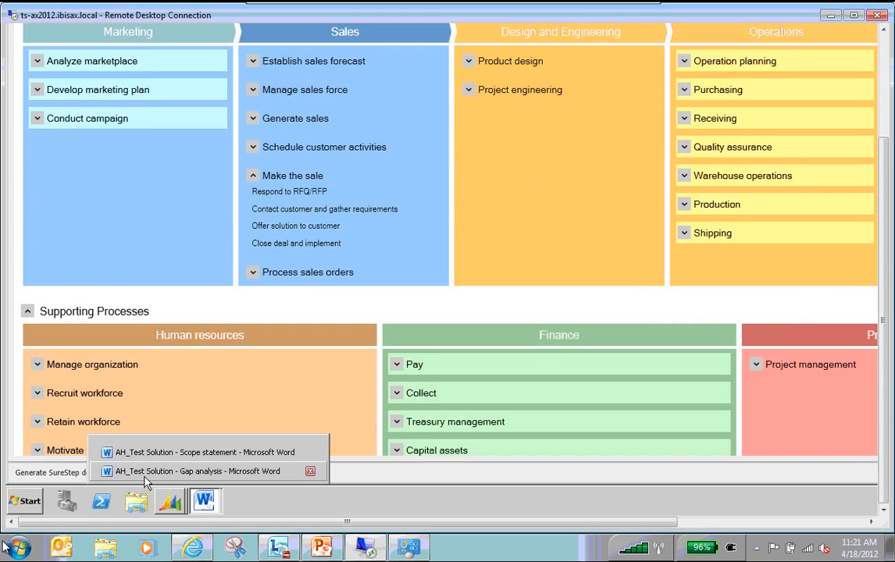
left_click(145, 475)
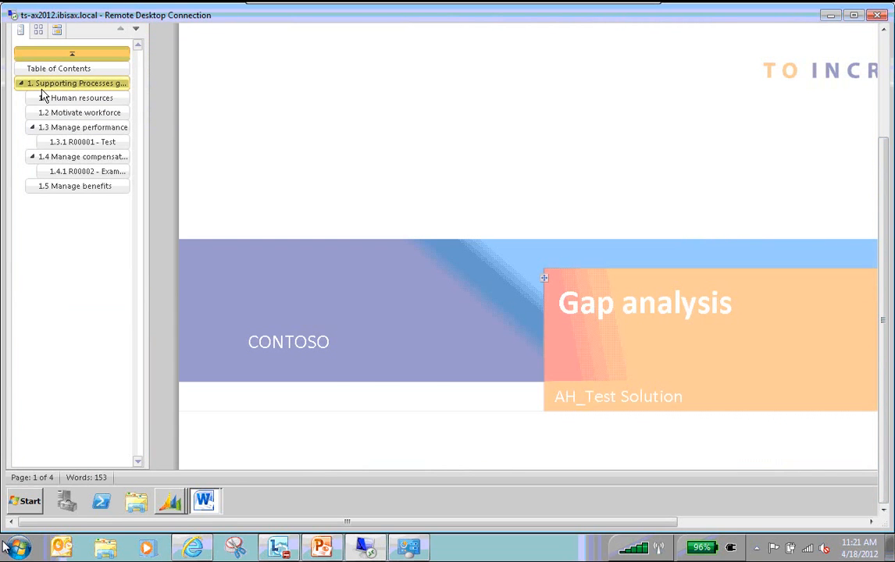
Review the gap analysis from Human resources through Manage benefits, including the Test requirement's priority and hours, and leave the document
left_click(87, 98)
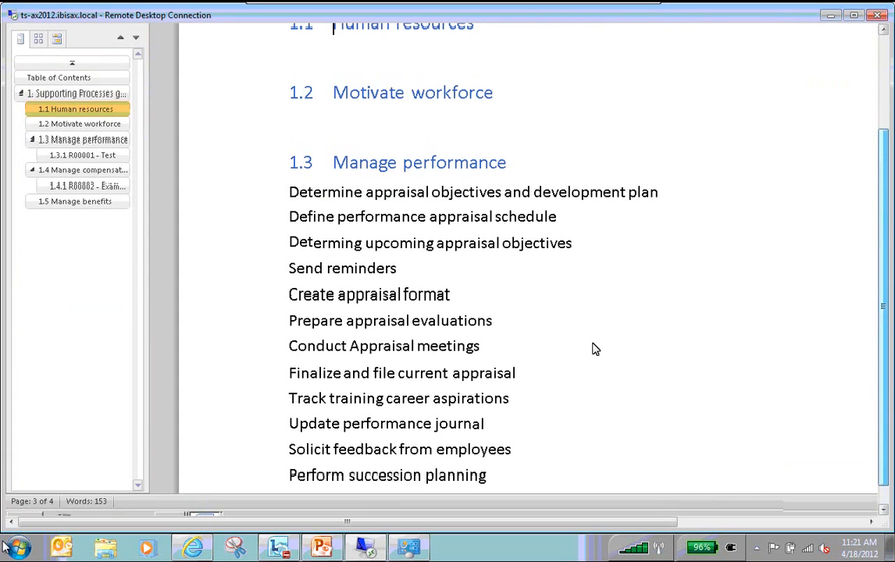
left_click_drag(380, 524, 656, 524)
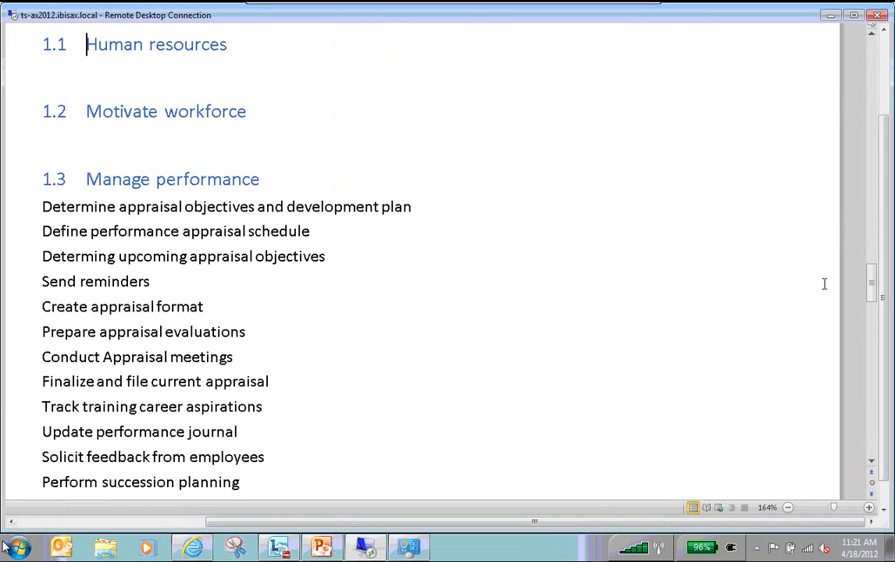
left_click_drag(872, 286, 879, 304)
left_click(187, 393)
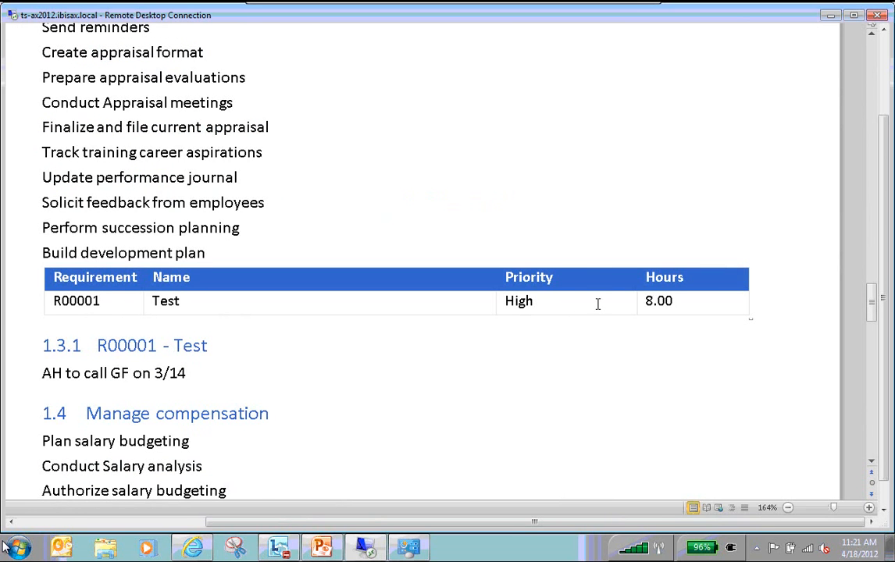
left_click(561, 303)
left_click_drag(872, 310, 696, 436)
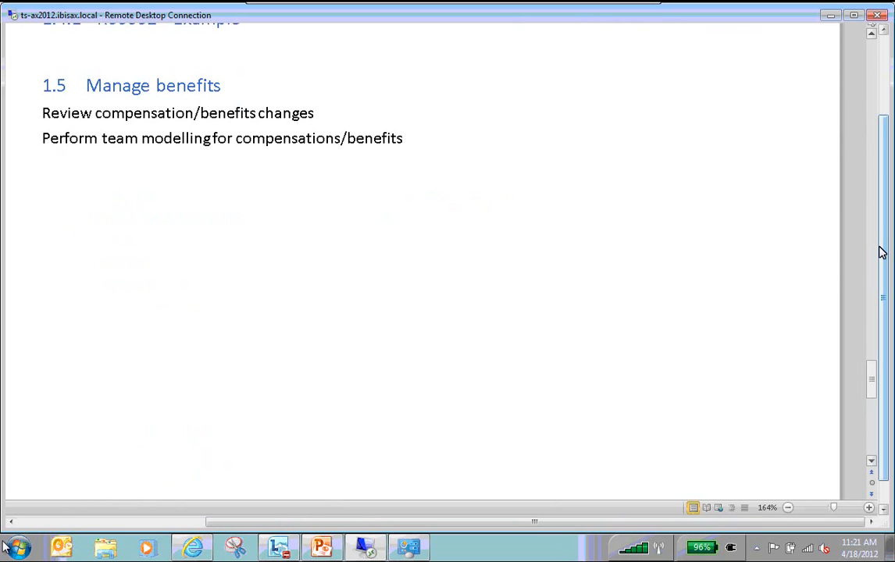
left_click_drag(881, 252, 878, 160)
left_click(848, 30)
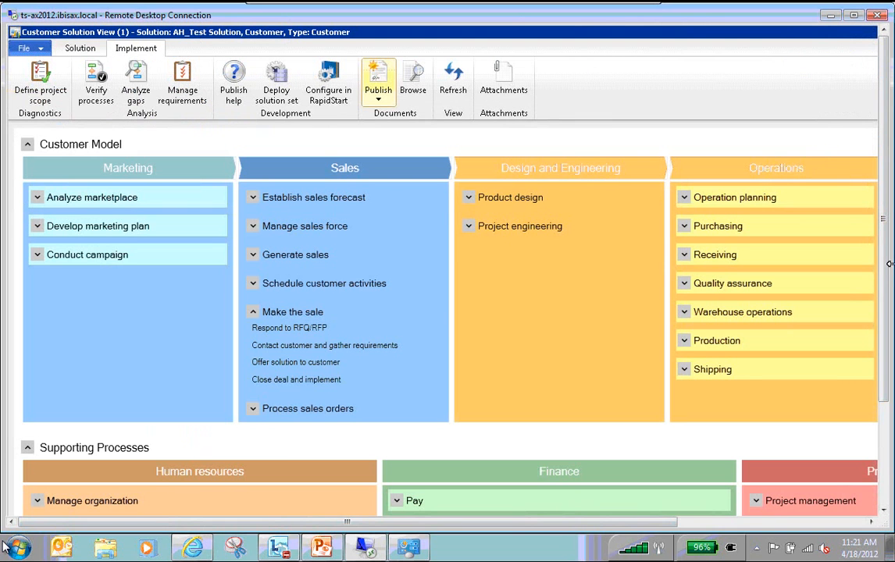
Leave the customer solution for the RapidValue area page and switch to the RapidValue Webinar presentation in PowerPoint
left_click_drag(890, 276, 884, 317)
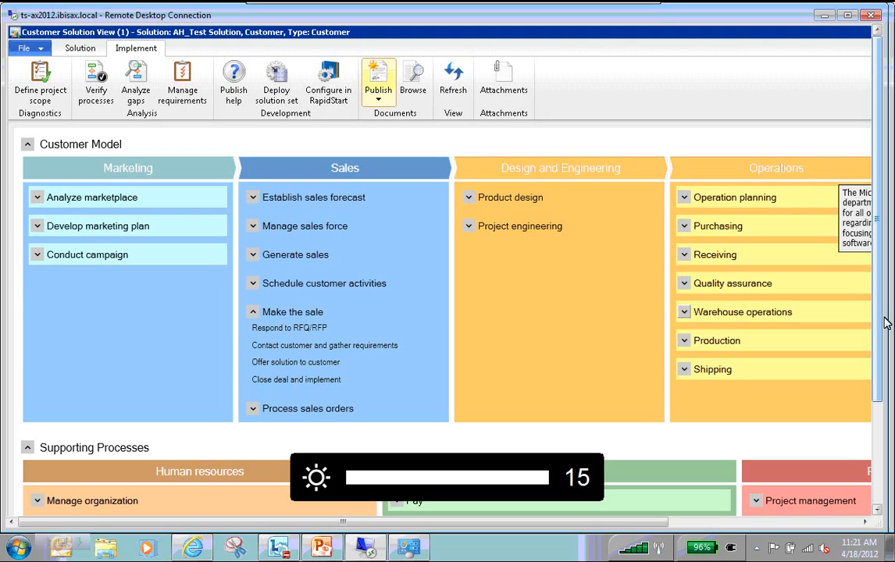
scroll(885, 319, "down", 3)
left_click_drag(886, 323, 884, 334)
left_click_drag(613, 522, 799, 529)
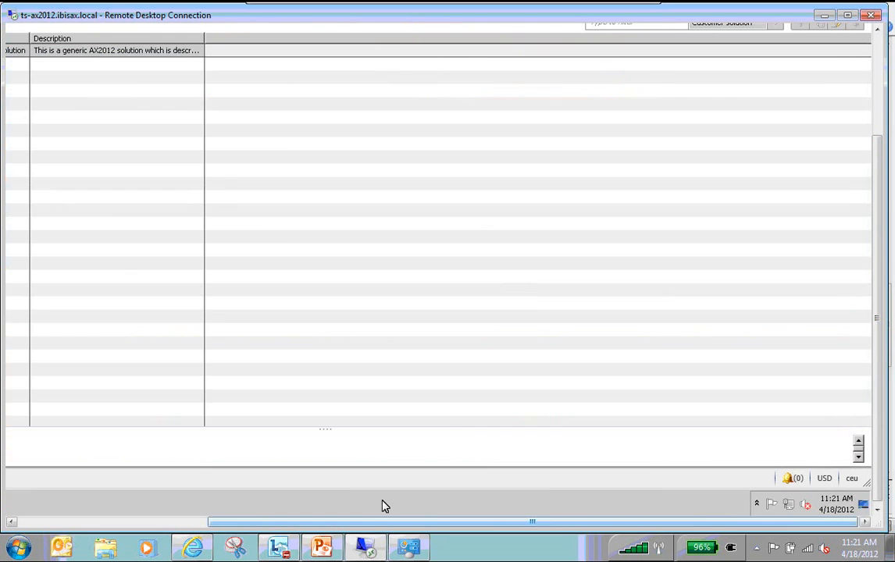
left_click_drag(299, 521, 106, 522)
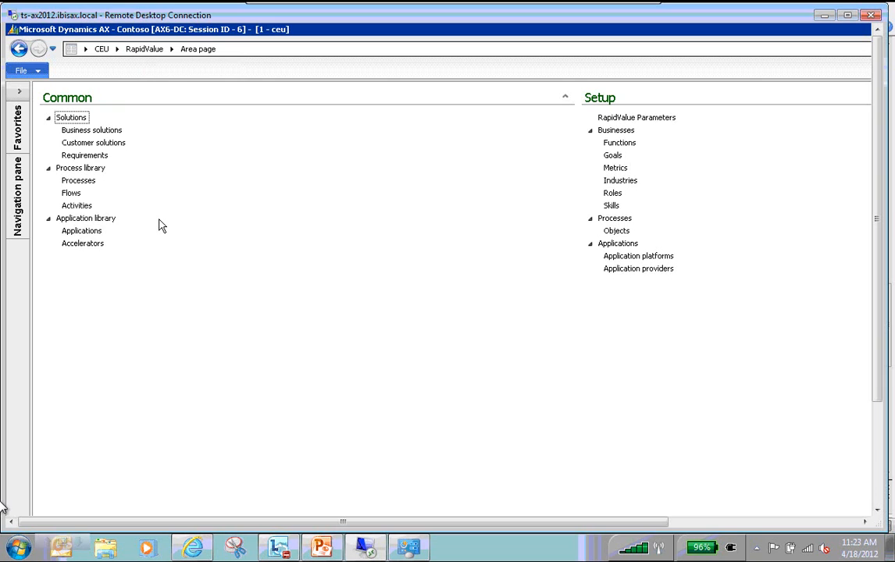
left_click(822, 15)
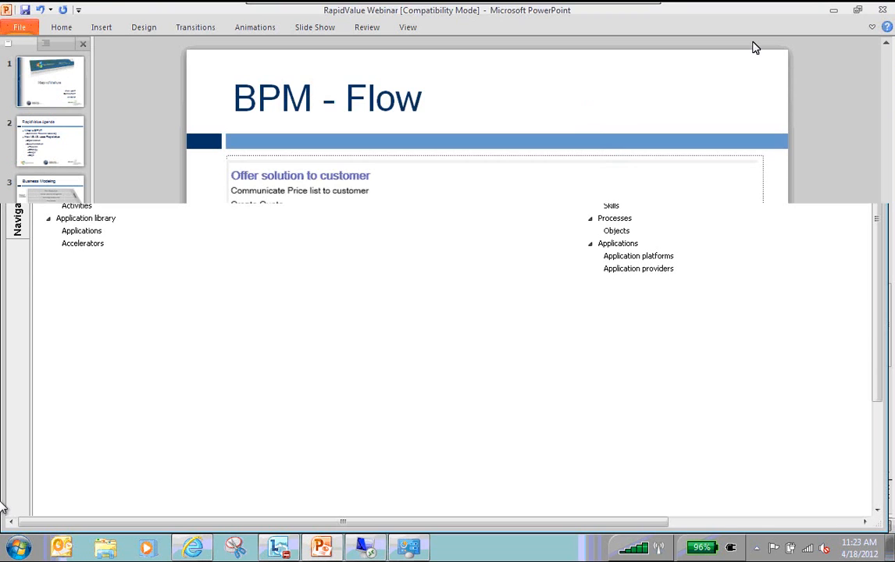